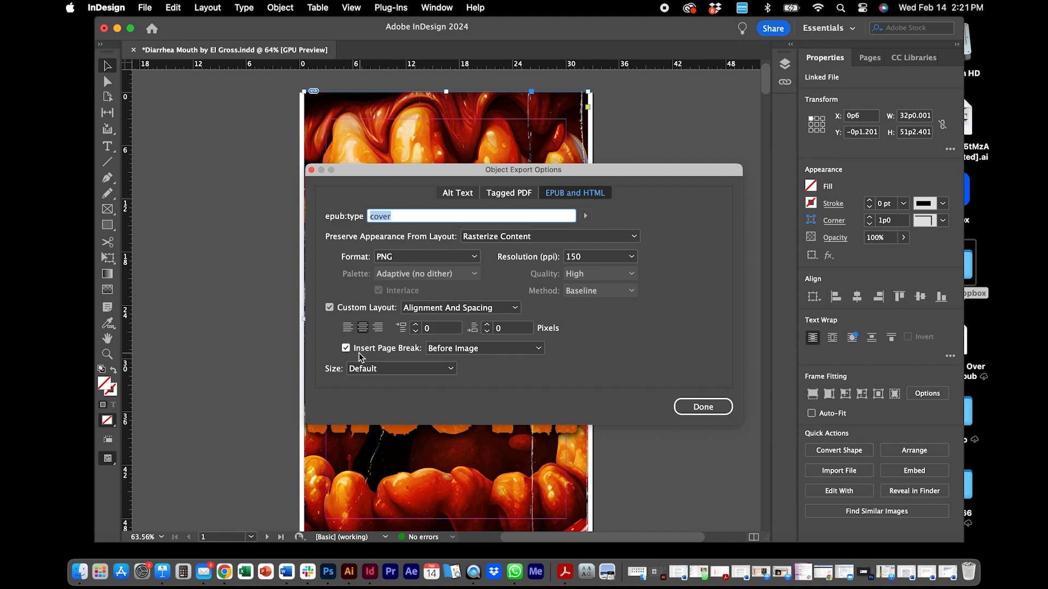
Keep Insert Page Break enabled before the cover image and accept its EPUB and HTML export options
{"action": "left_click", "coordinate": [349, 350]}
{"action": "left_click", "coordinate": [349, 351]}
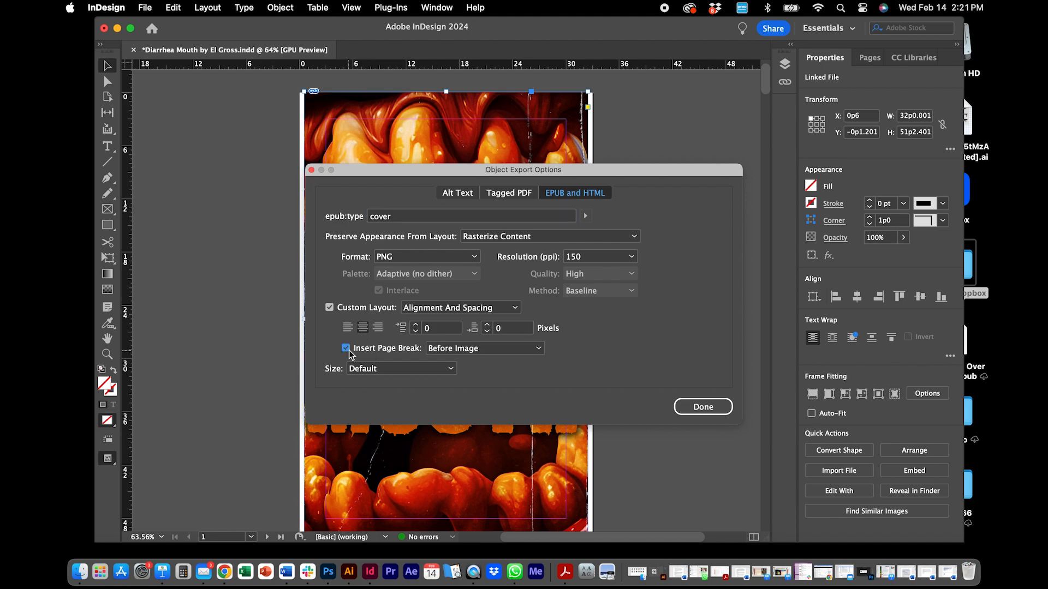
{"action": "left_click", "coordinate": [680, 407]}
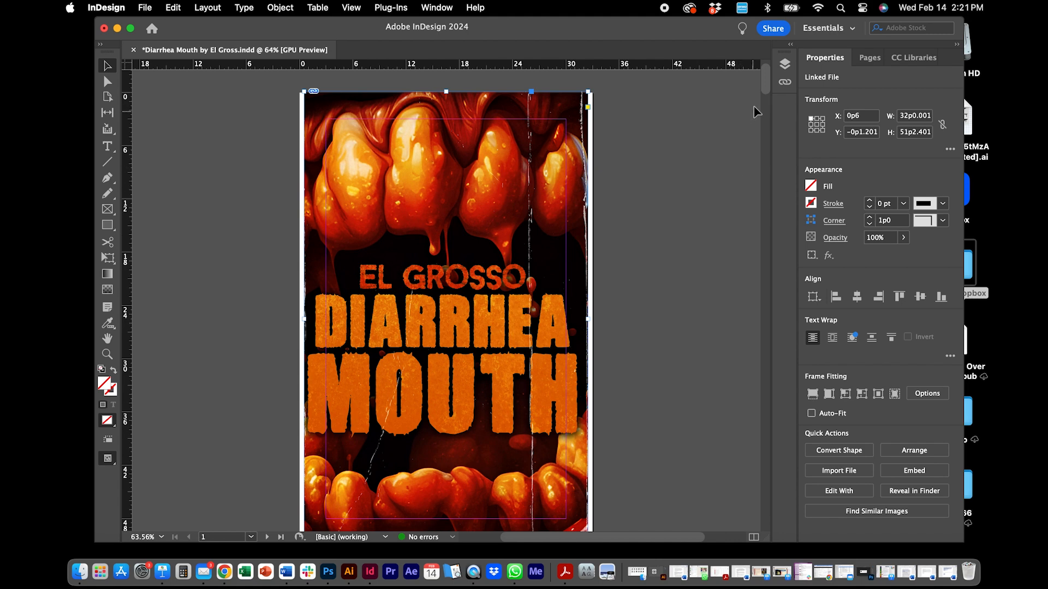
Check the EPUB and HTML object export options of the black-and-white title image on page 2
{"action": "left_click_drag", "start_coordinate": [763, 80], "coordinate": [755, 119]}
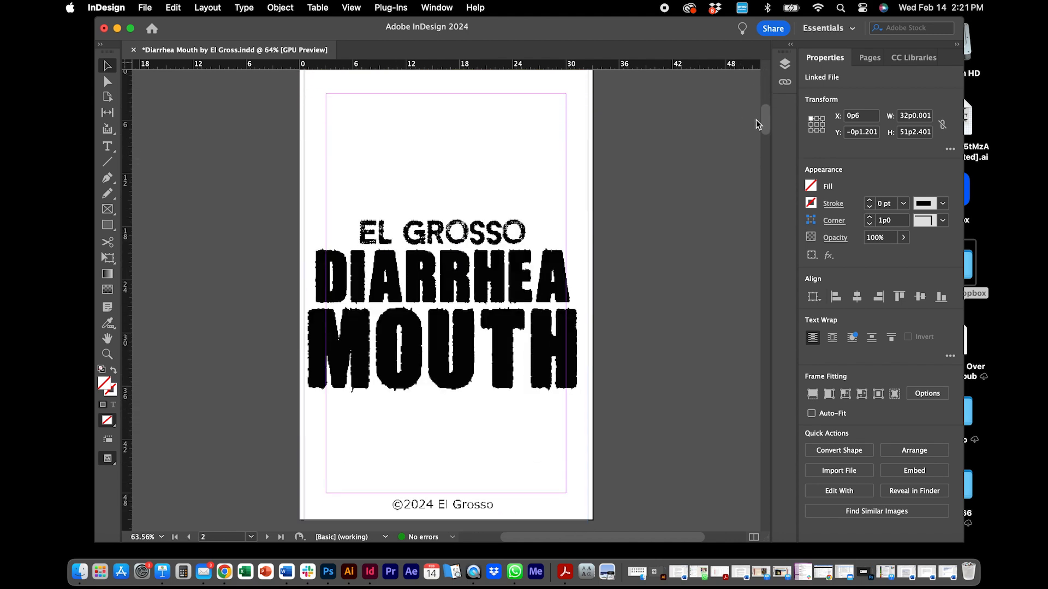
{"action": "left_click", "coordinate": [457, 252]}
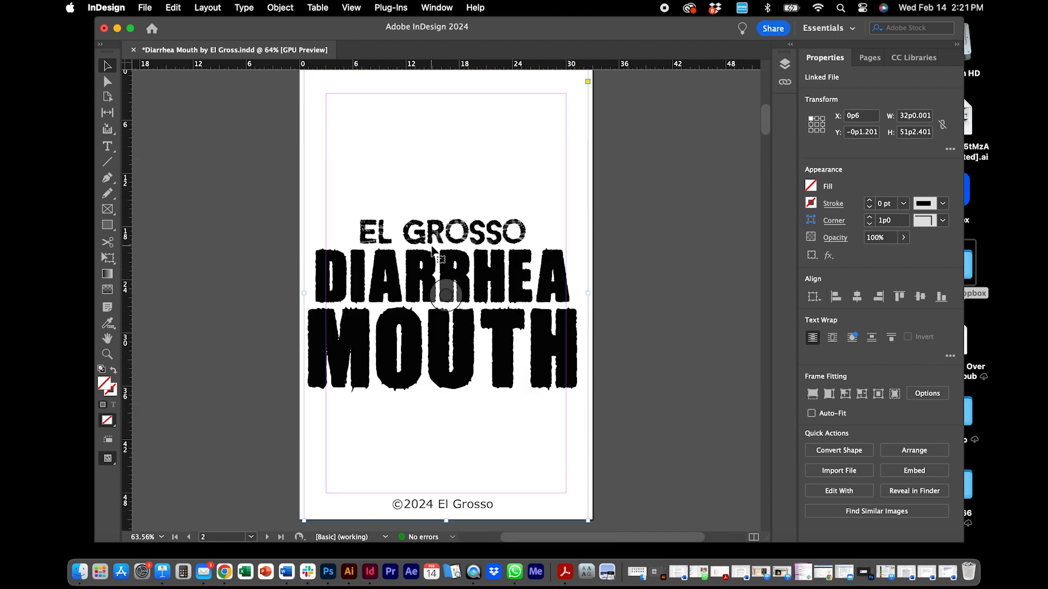
{"action": "left_click", "coordinate": [278, 7]}
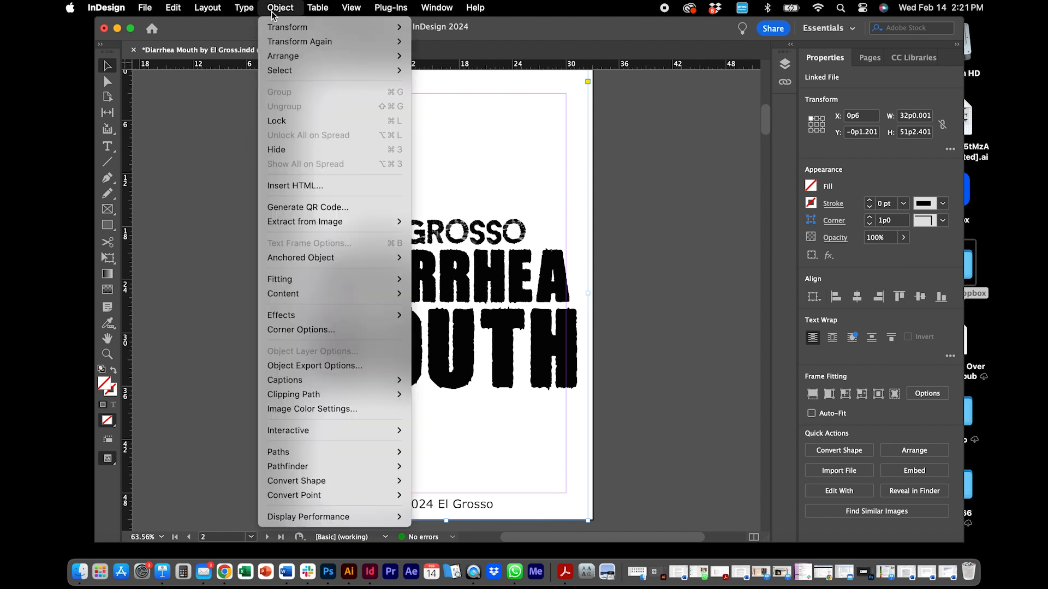
{"action": "left_click", "coordinate": [293, 365]}
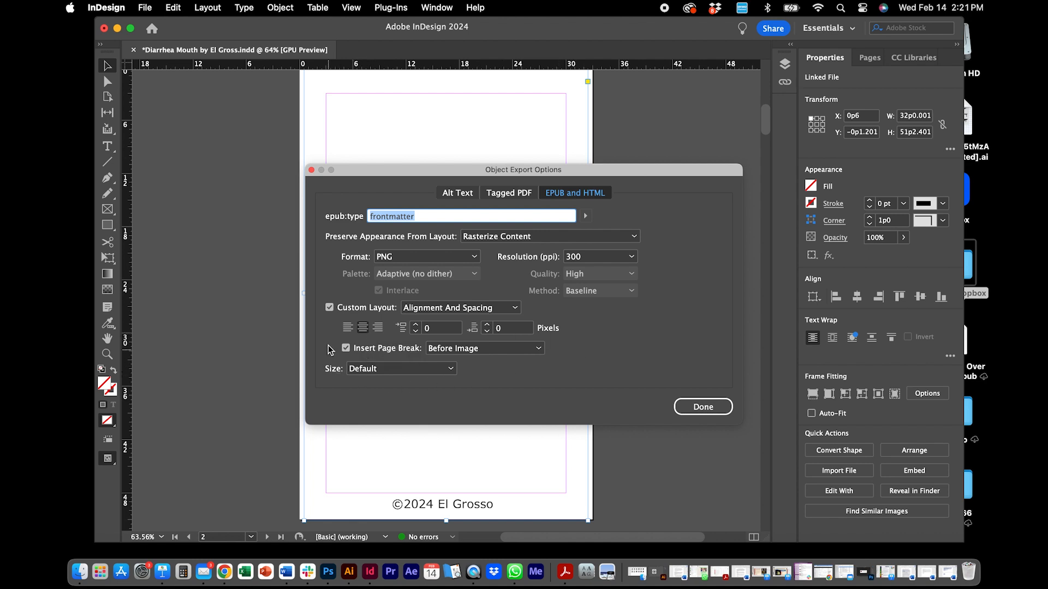
{"action": "left_click", "coordinate": [683, 407]}
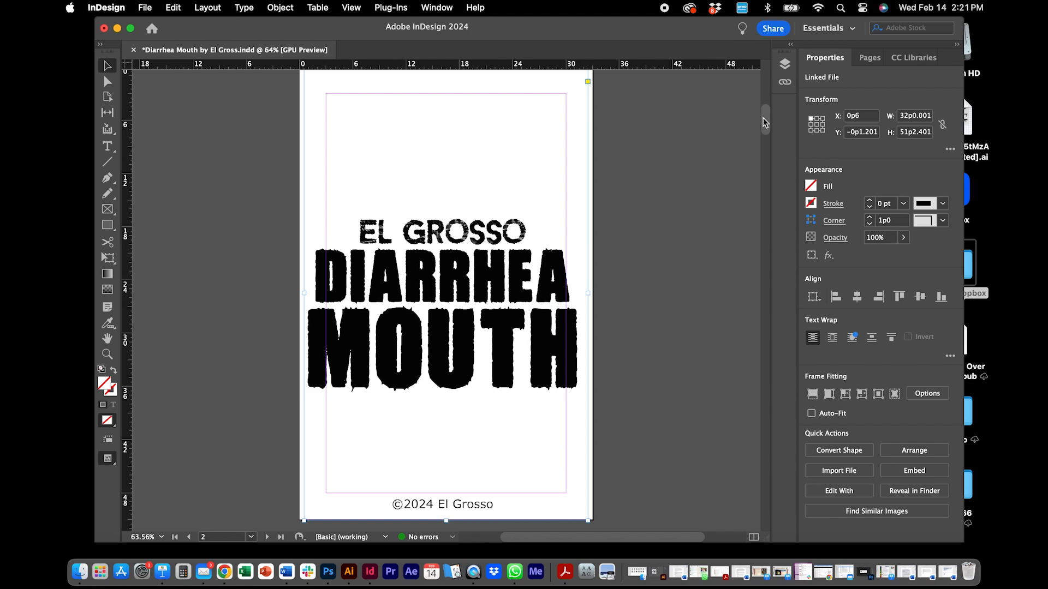
Check the Grosso Publishing logo's EPUB and HTML object export options on page 3, including its resolution
{"action": "left_click_drag", "start_coordinate": [763, 117], "coordinate": [755, 153]}
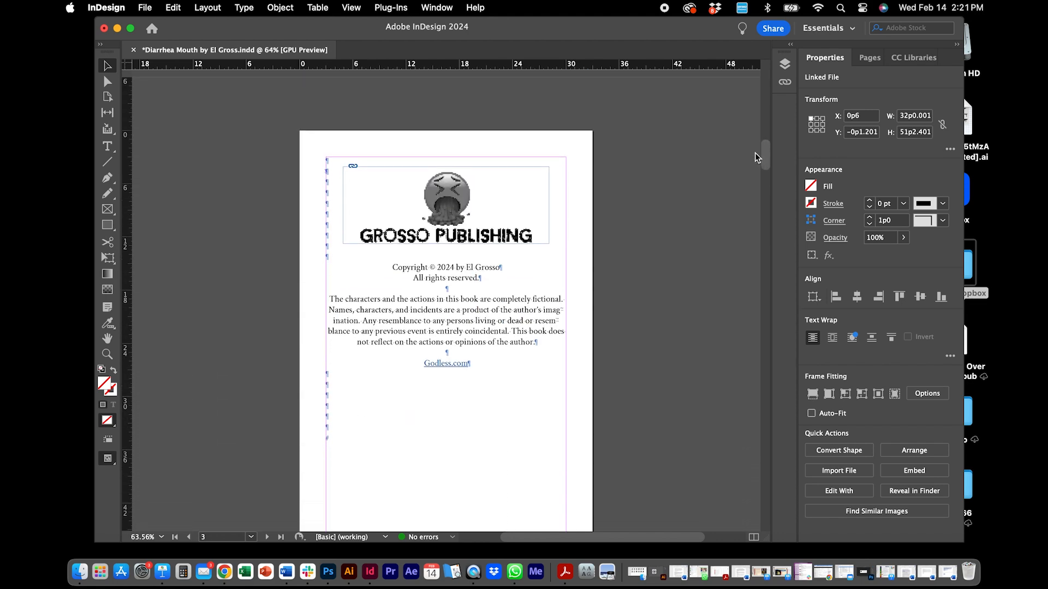
{"action": "left_click", "coordinate": [471, 191]}
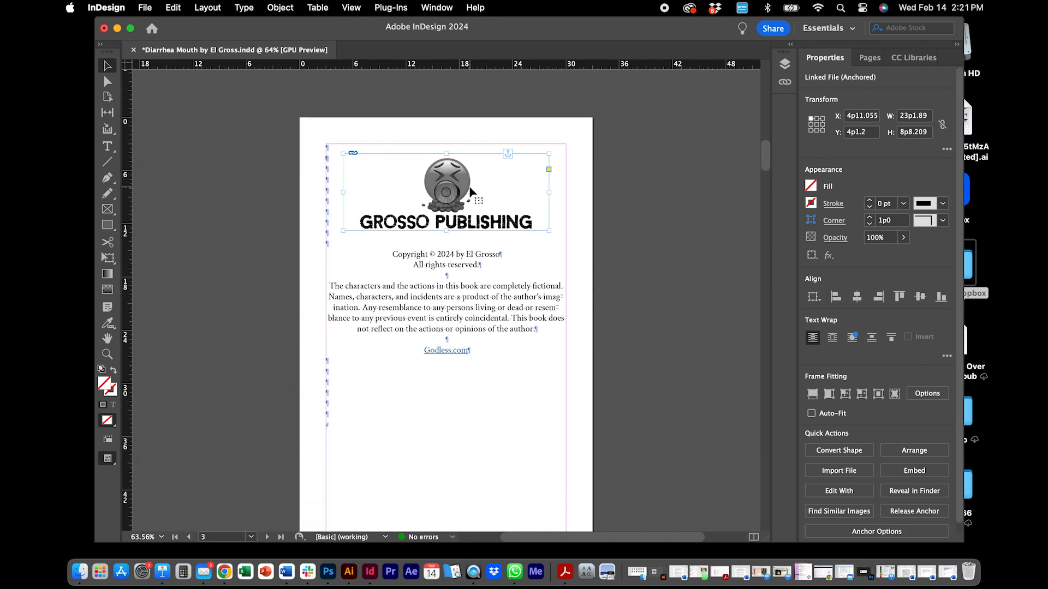
{"action": "left_click", "coordinate": [288, 8]}
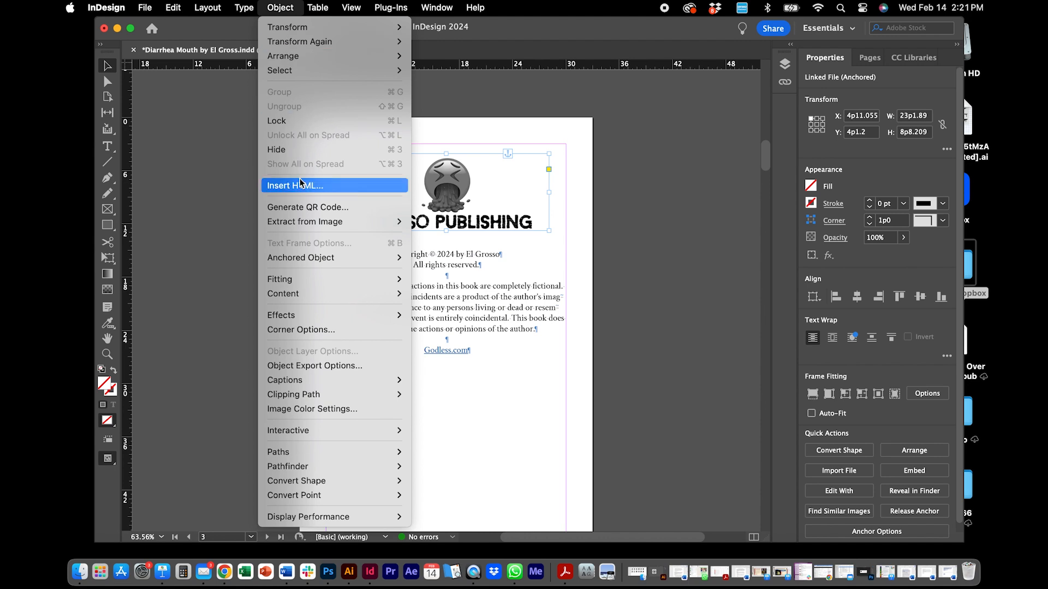
{"action": "left_click", "coordinate": [298, 365]}
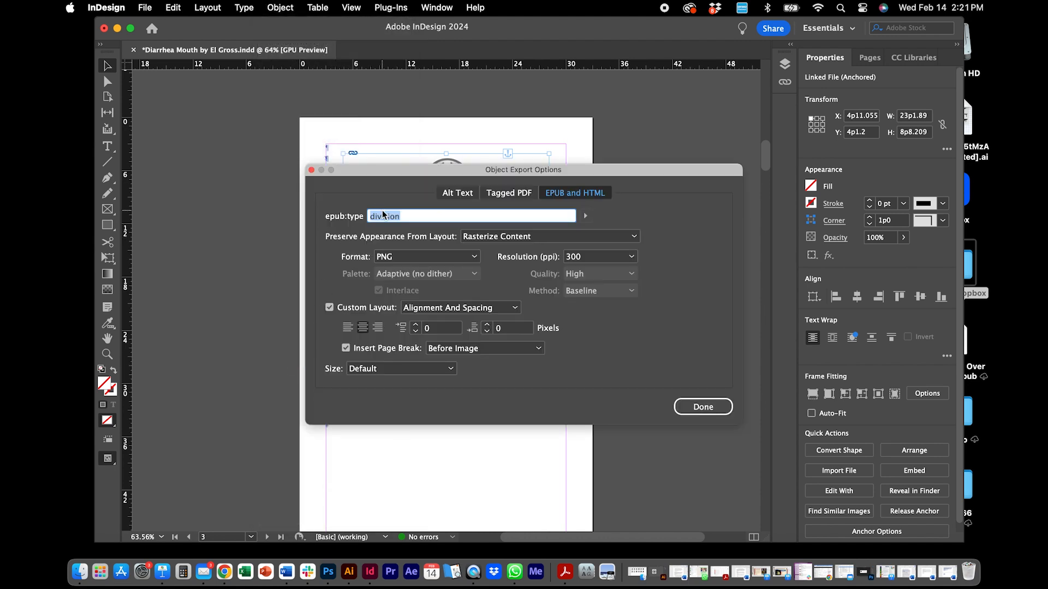
{"action": "left_click", "coordinate": [581, 258]}
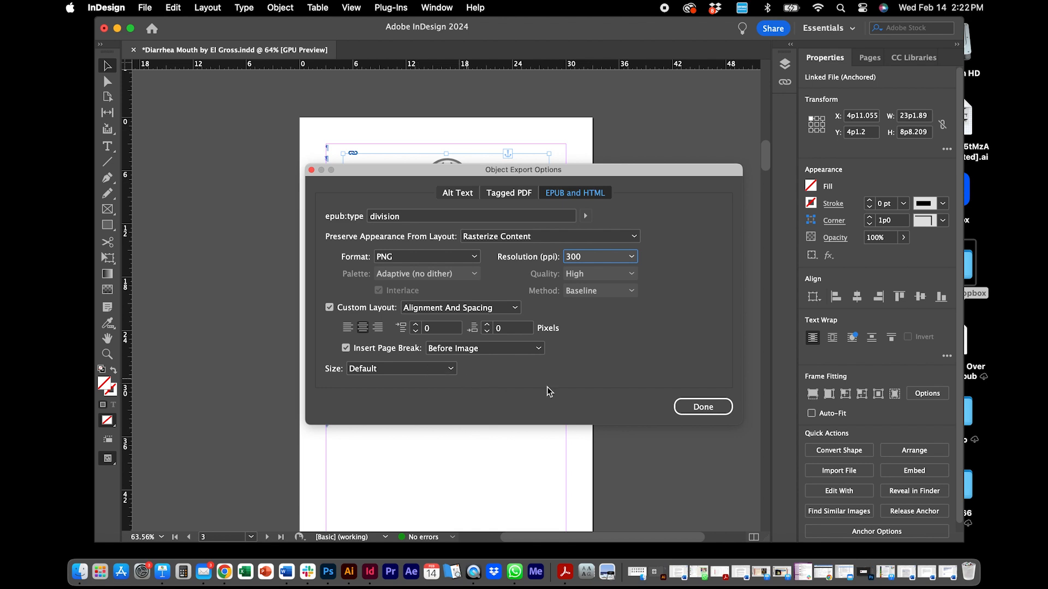
{"action": "left_click", "coordinate": [683, 406]}
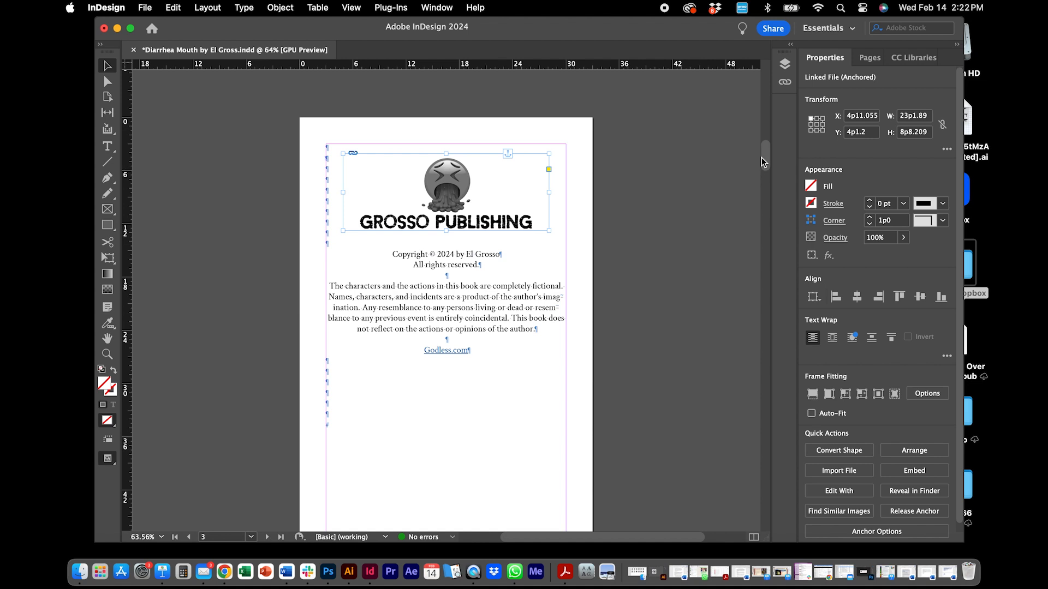
Check the EPUB and HTML object export options of the Chapter One heading image on page 4
{"action": "left_click_drag", "start_coordinate": [761, 159], "coordinate": [750, 198]}
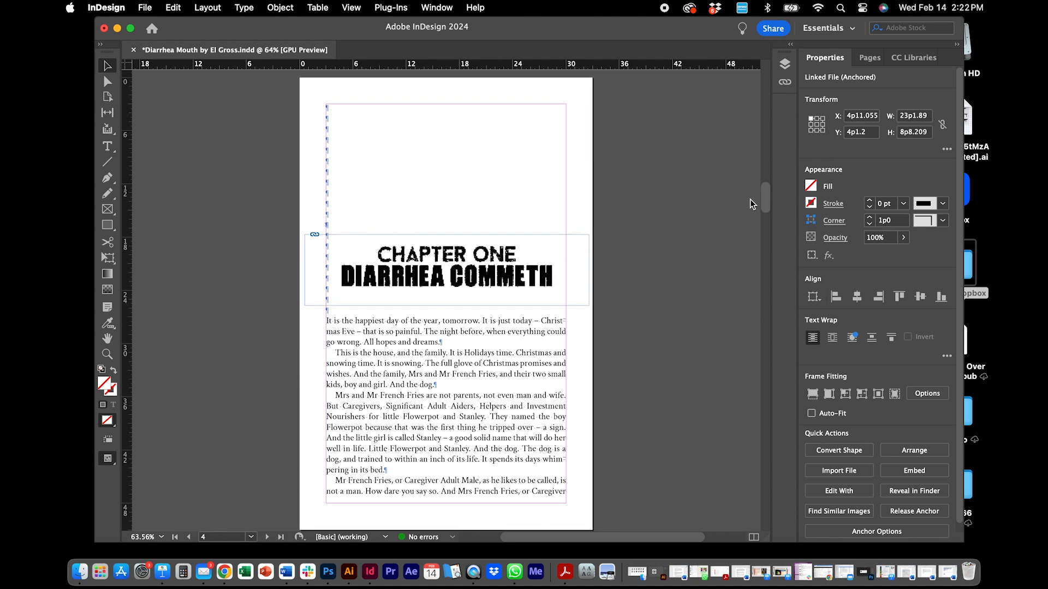
{"action": "left_click", "coordinate": [529, 267]}
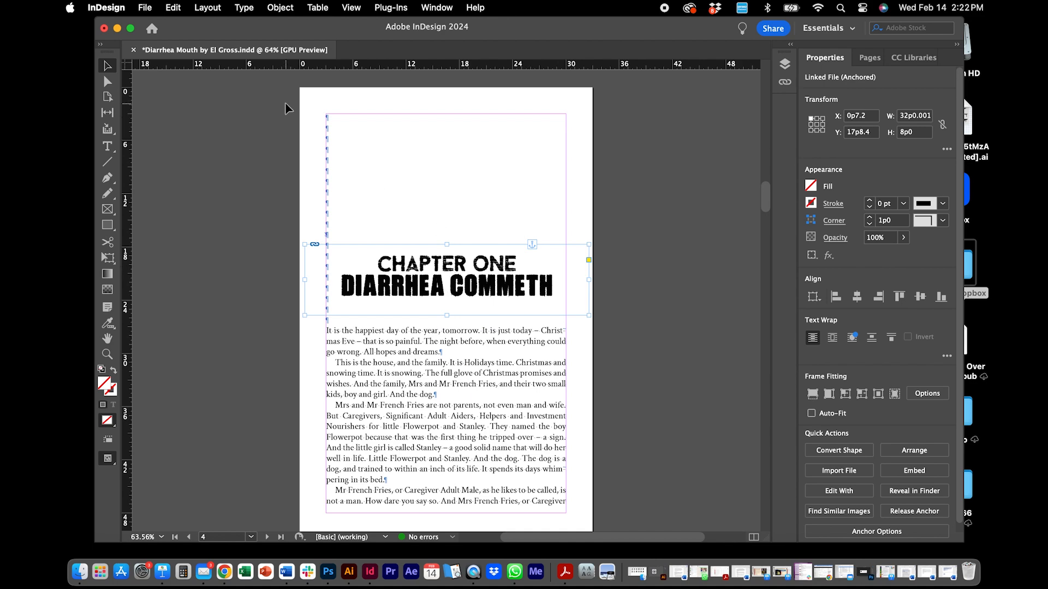
{"action": "left_click", "coordinate": [279, 7]}
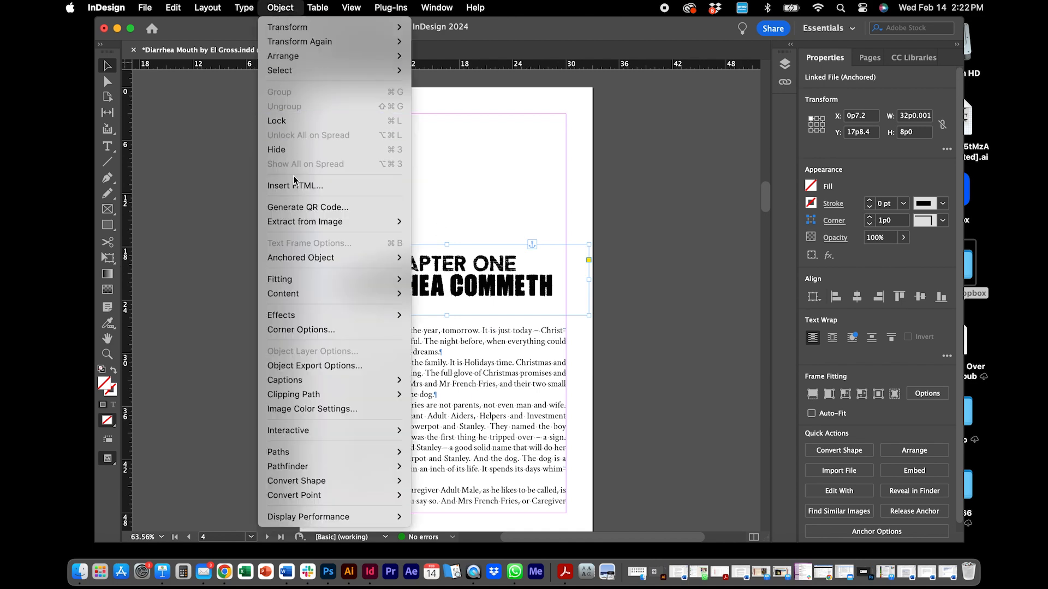
{"action": "left_click", "coordinate": [293, 365]}
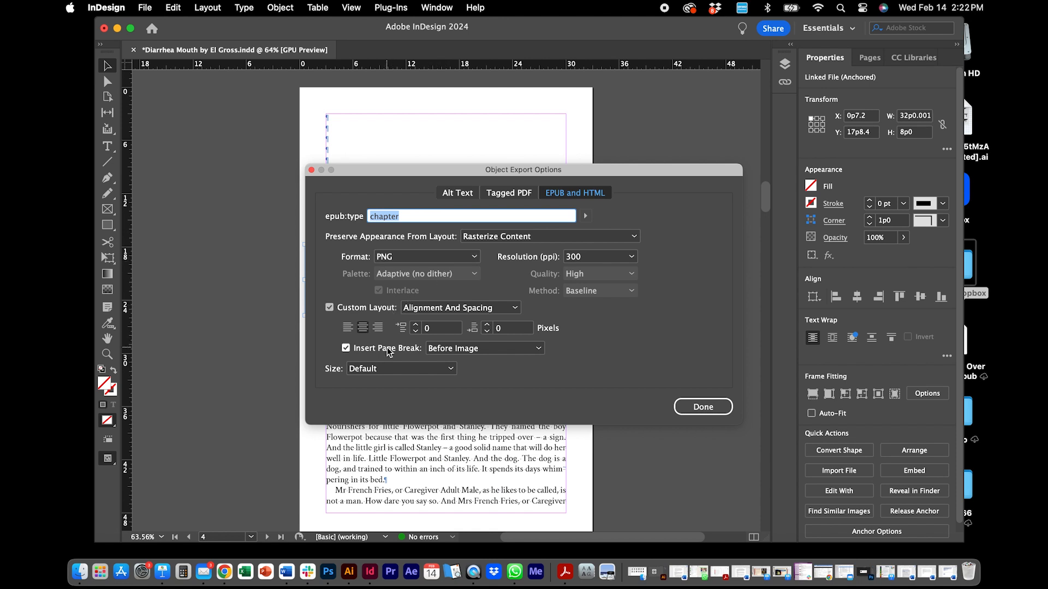
{"action": "left_click", "coordinate": [704, 407]}
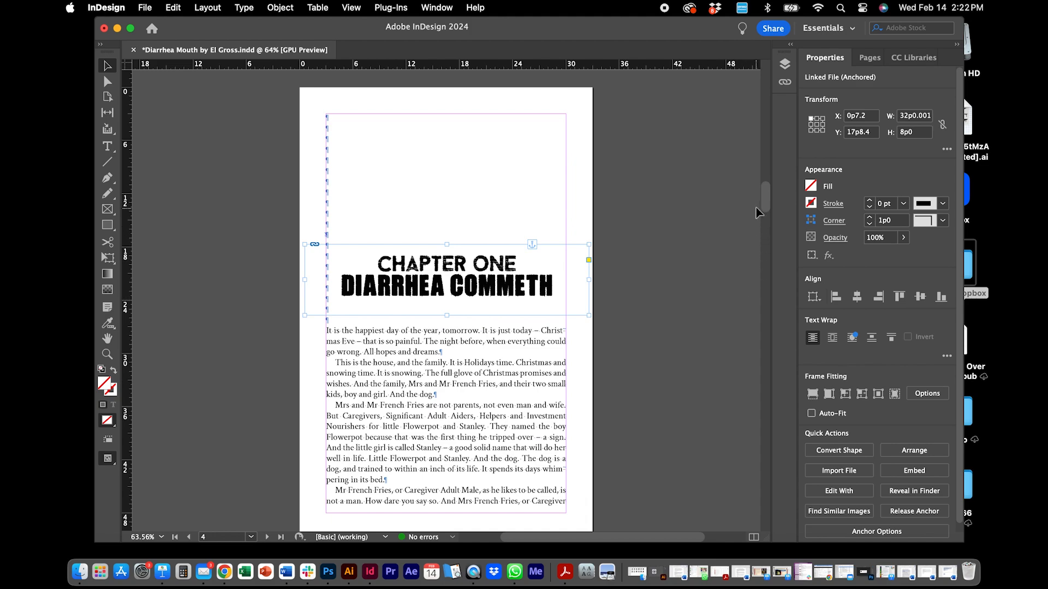
Check the skull divider's EPUB and HTML object export options on page 6, including its page break setting
{"action": "left_click_drag", "start_coordinate": [762, 198], "coordinate": [748, 259]}
{"action": "scroll", "coordinate": [748, 263], "scroll_direction": "down", "scroll_amount": 5}
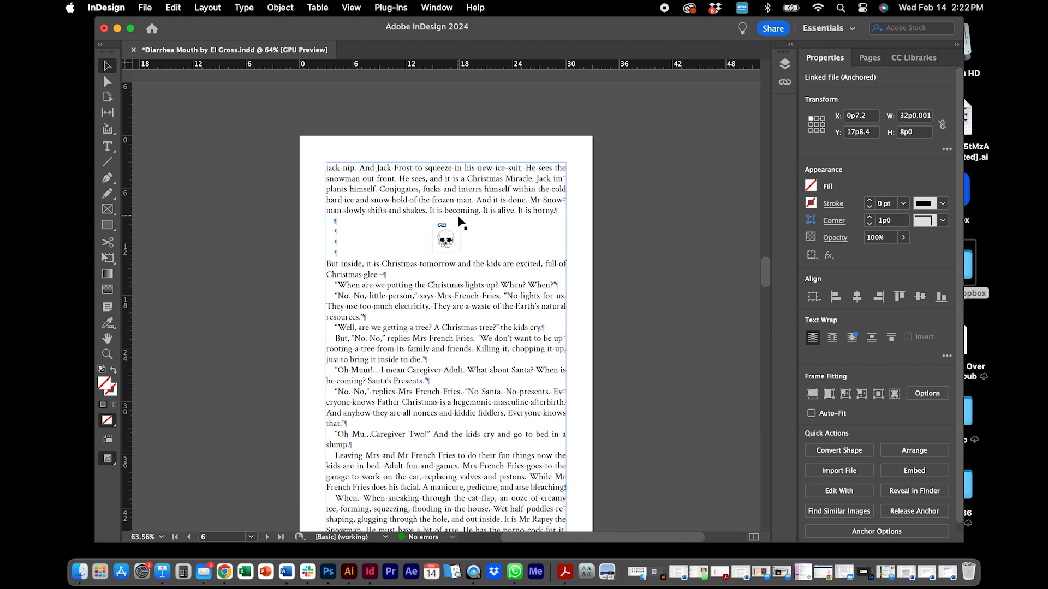
{"action": "left_click", "coordinate": [454, 234]}
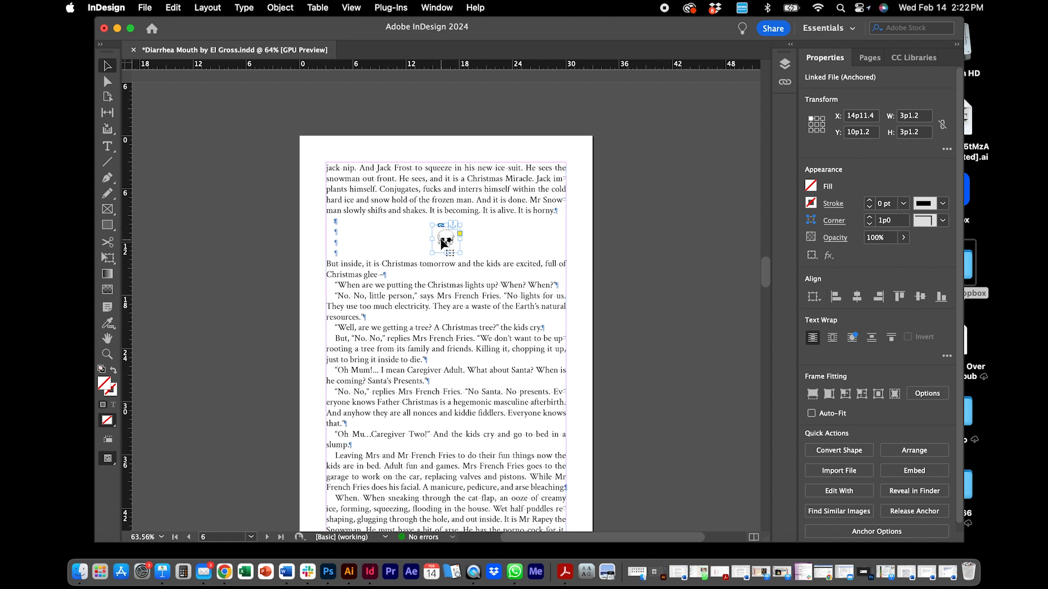
{"action": "left_click", "coordinate": [281, 8]}
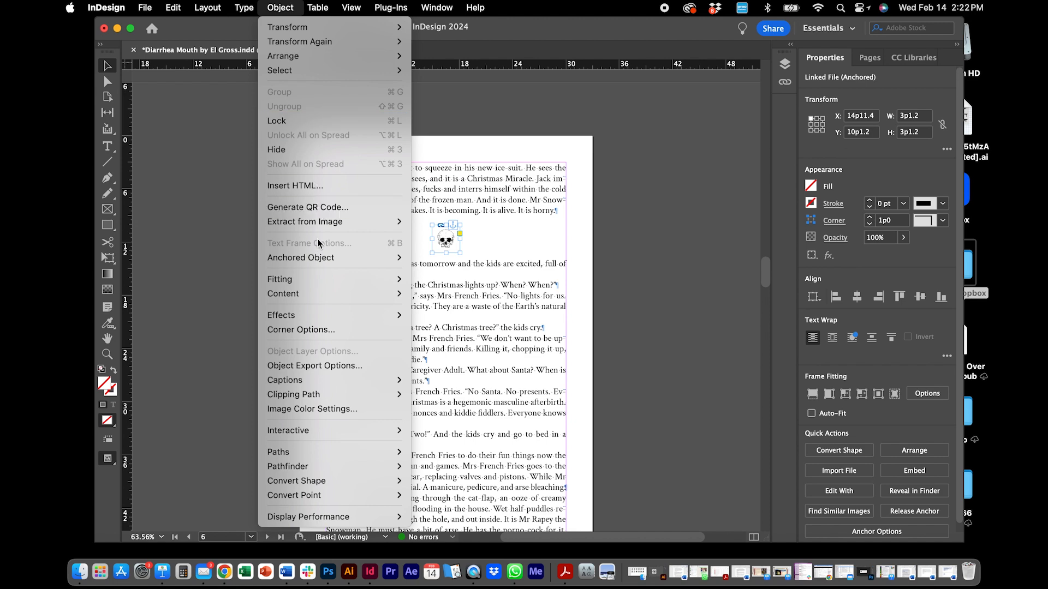
{"action": "left_click", "coordinate": [311, 366]}
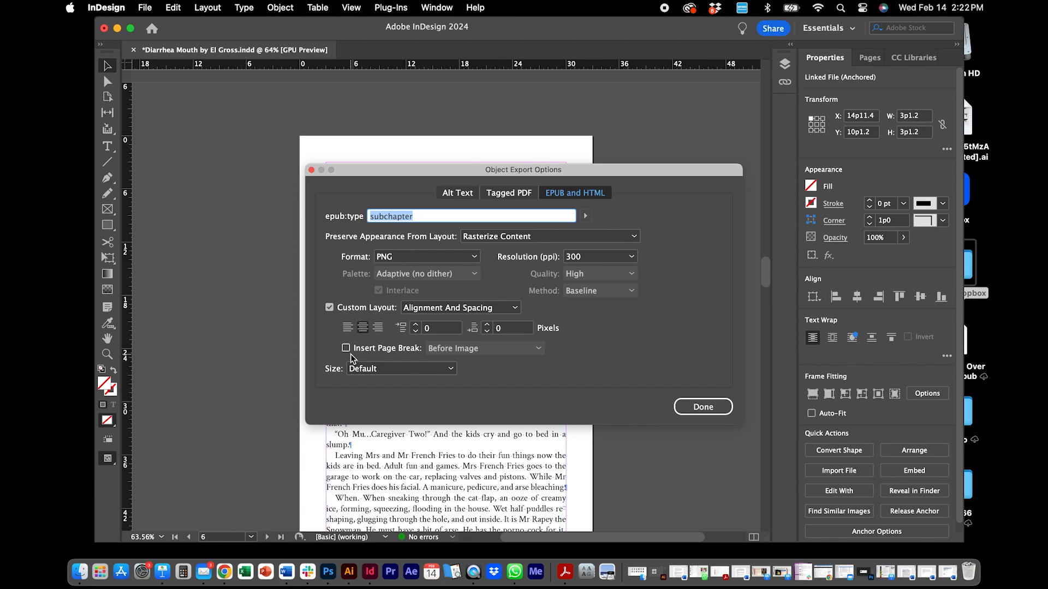
{"action": "left_click", "coordinate": [703, 409]}
Check the EPUB and HTML object export options of the Chapter Two heading image on page 9
{"action": "left_click_drag", "start_coordinate": [763, 267], "coordinate": [746, 329]}
{"action": "scroll", "coordinate": [745, 329], "scroll_direction": "down", "scroll_amount": 15}
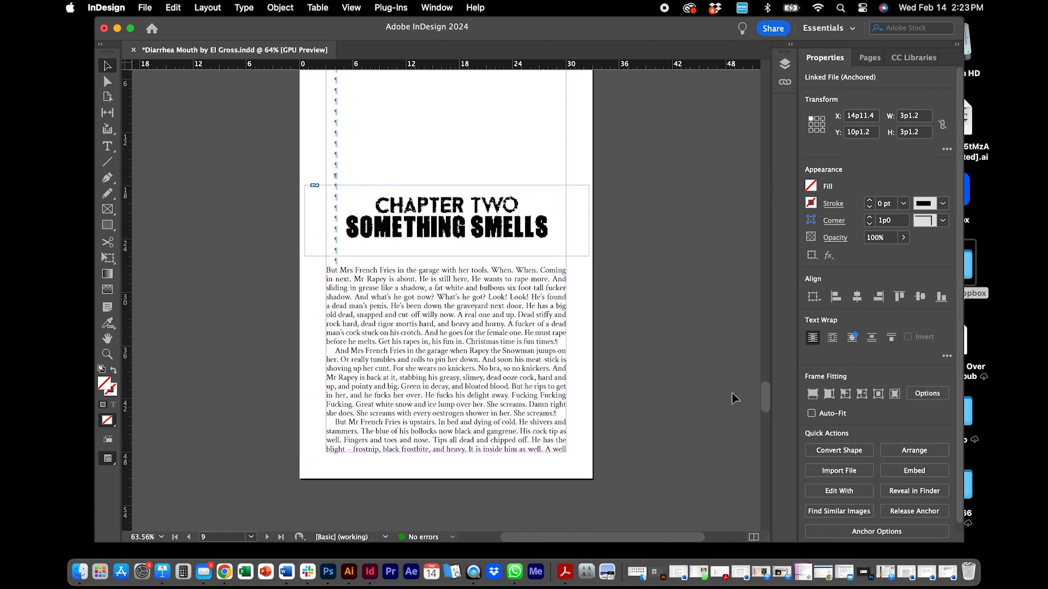
{"action": "left_click", "coordinate": [451, 223]}
{"action": "left_click", "coordinate": [694, 223]}
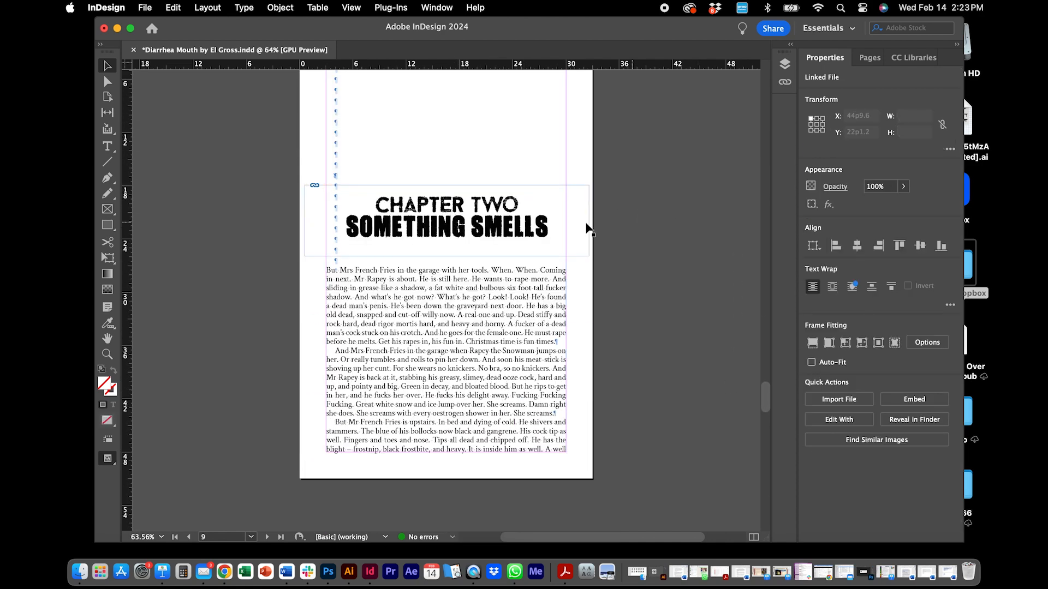
{"action": "left_click", "coordinate": [552, 230]}
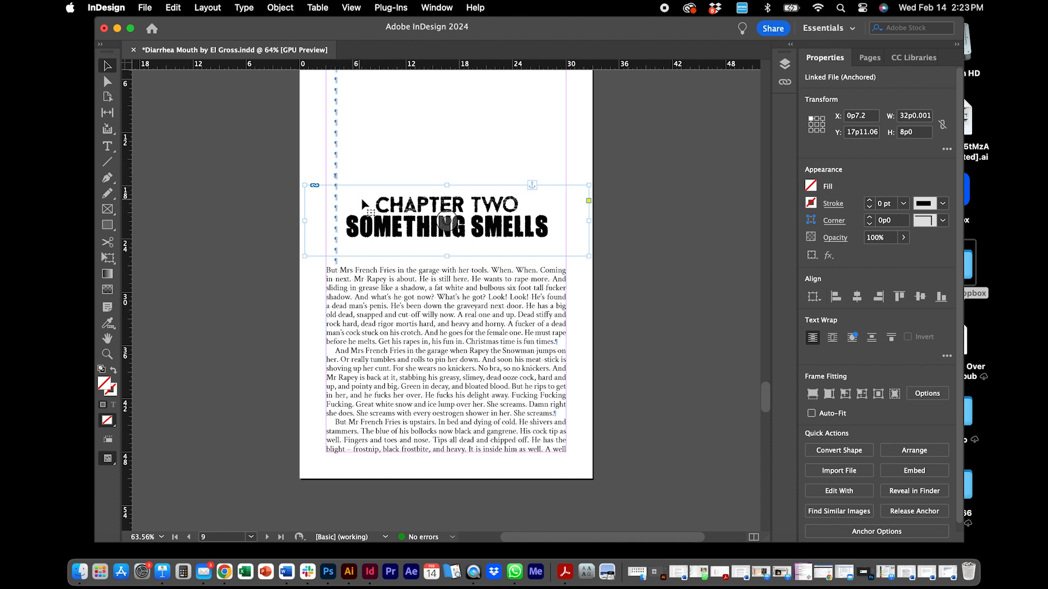
{"action": "left_click", "coordinate": [279, 7]}
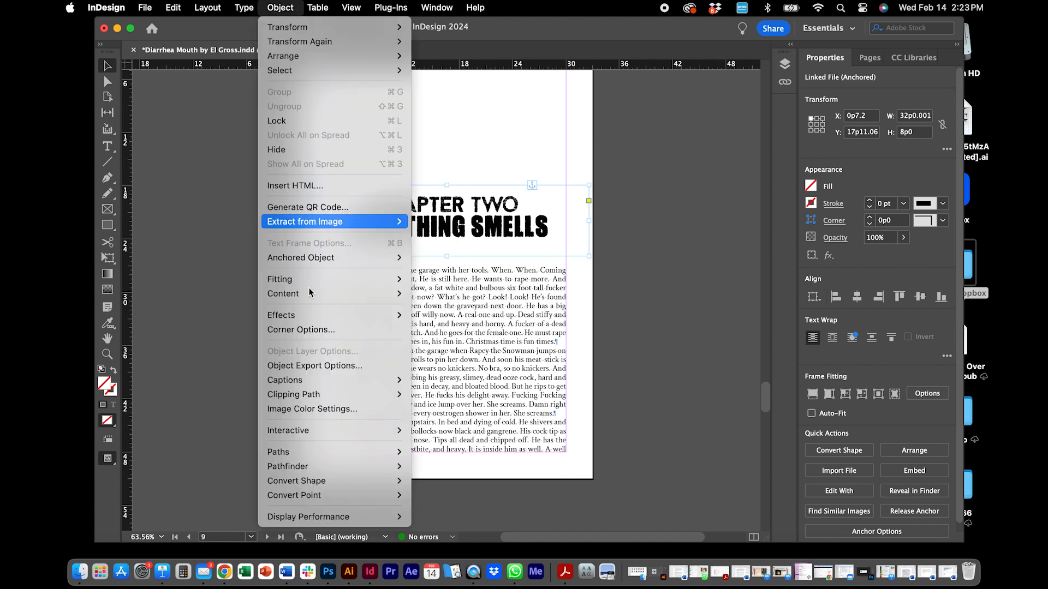
{"action": "left_click", "coordinate": [307, 365]}
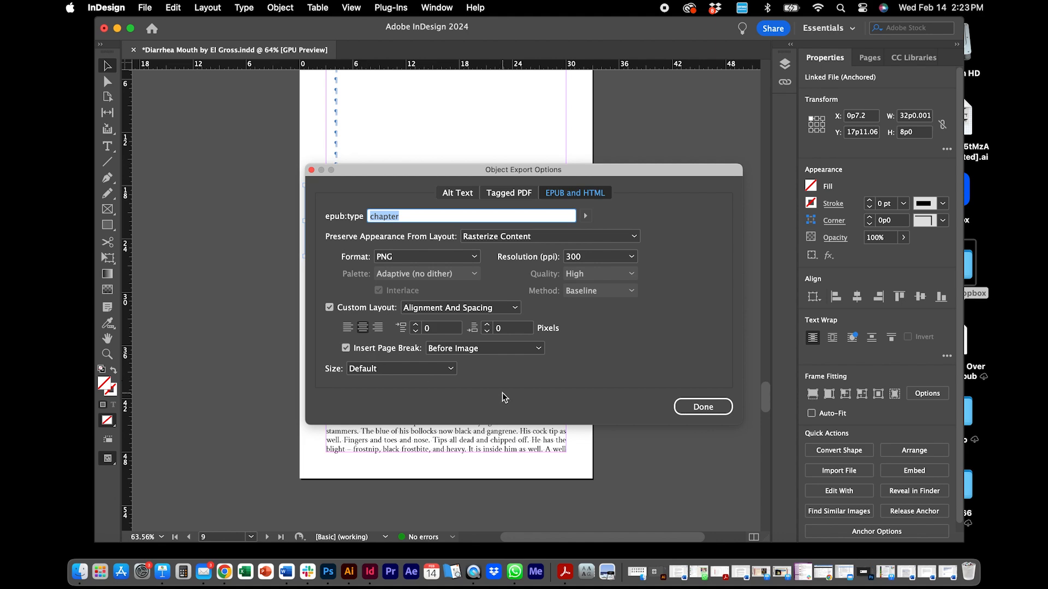
{"action": "left_click", "coordinate": [686, 405]}
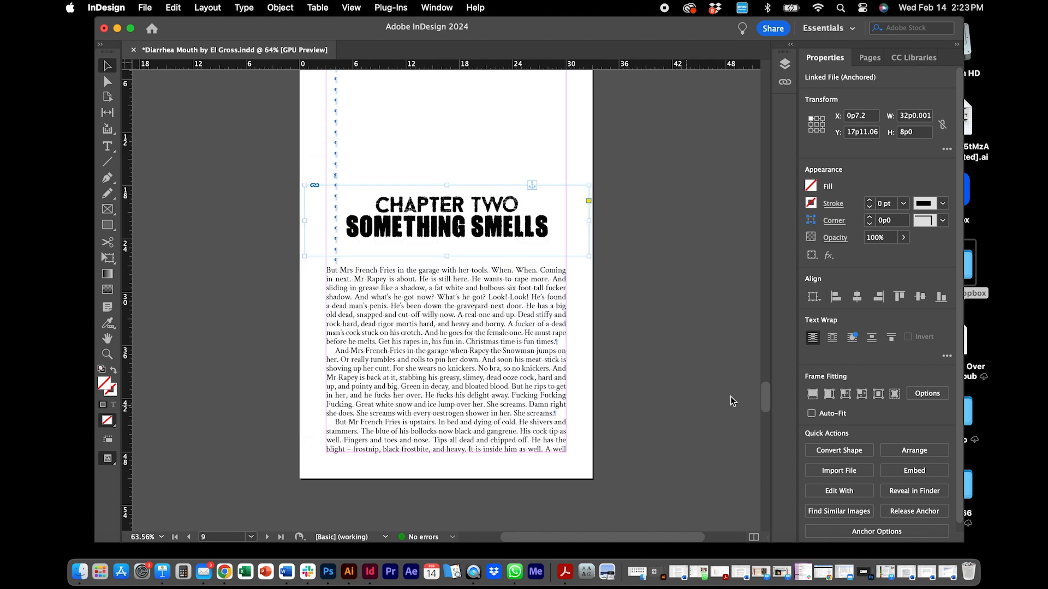
Check the skull divider's EPUB and HTML object export options on page 10, including its page break setting
{"action": "left_click_drag", "start_coordinate": [764, 390], "coordinate": [754, 428]}
{"action": "scroll", "coordinate": [752, 431], "scroll_direction": "down", "scroll_amount": 6}
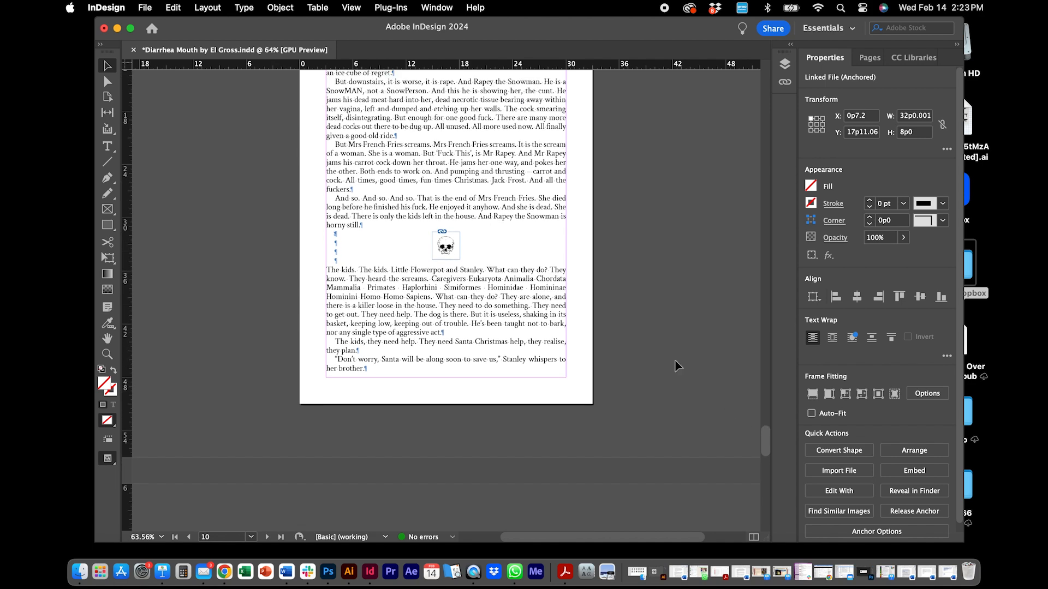
{"action": "left_click", "coordinate": [453, 248]}
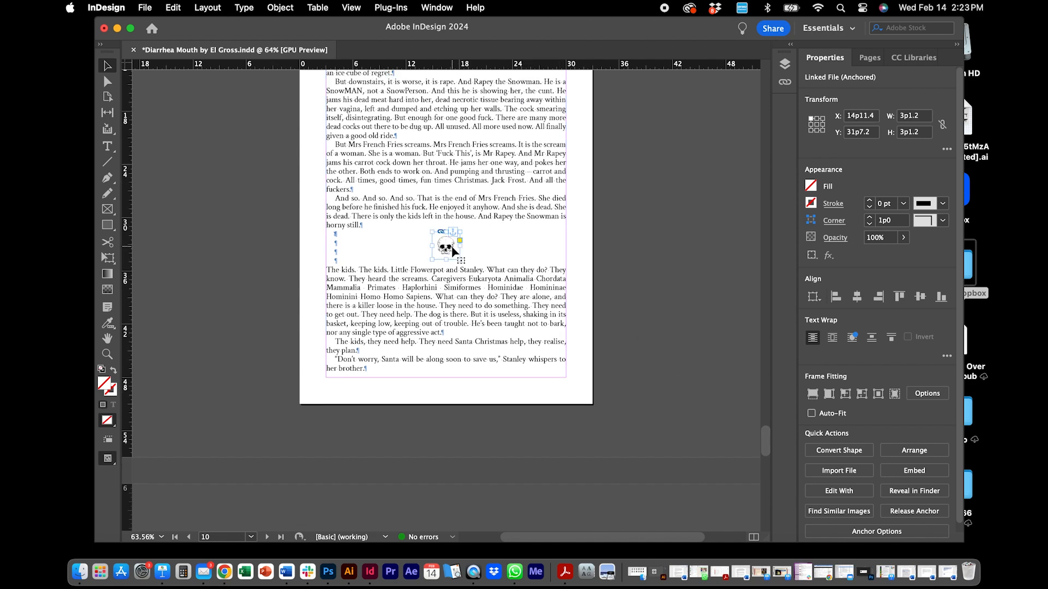
{"action": "left_click", "coordinate": [200, 9]}
{"action": "mouse_move", "coordinate": [277, 8]}
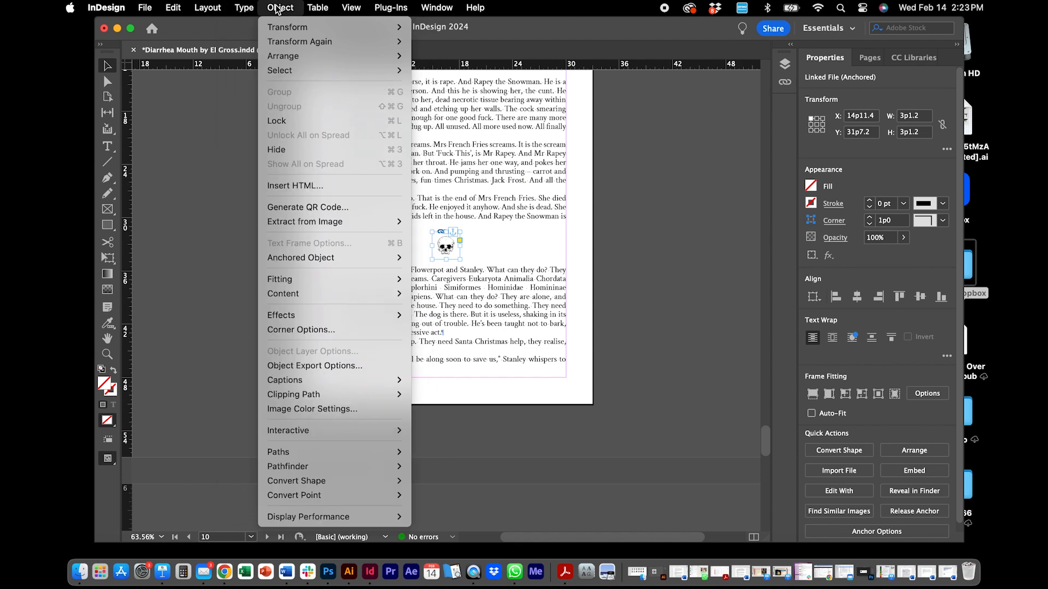
{"action": "left_click", "coordinate": [312, 365]}
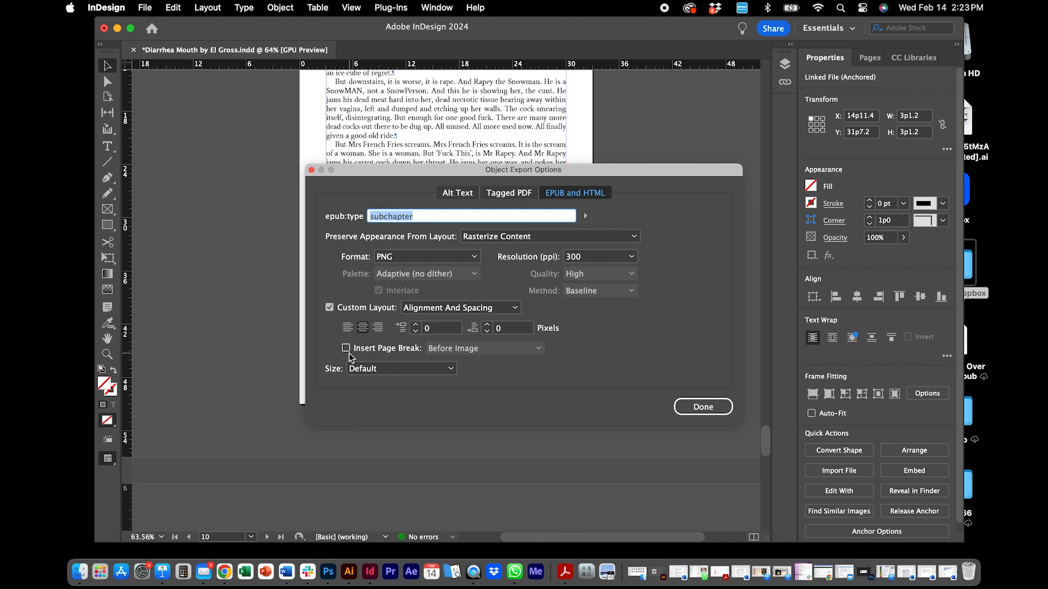
{"action": "left_click", "coordinate": [712, 410]}
Return to the cover on page 1 and save the document
{"action": "left_click_drag", "start_coordinate": [765, 431], "coordinate": [724, 52]}
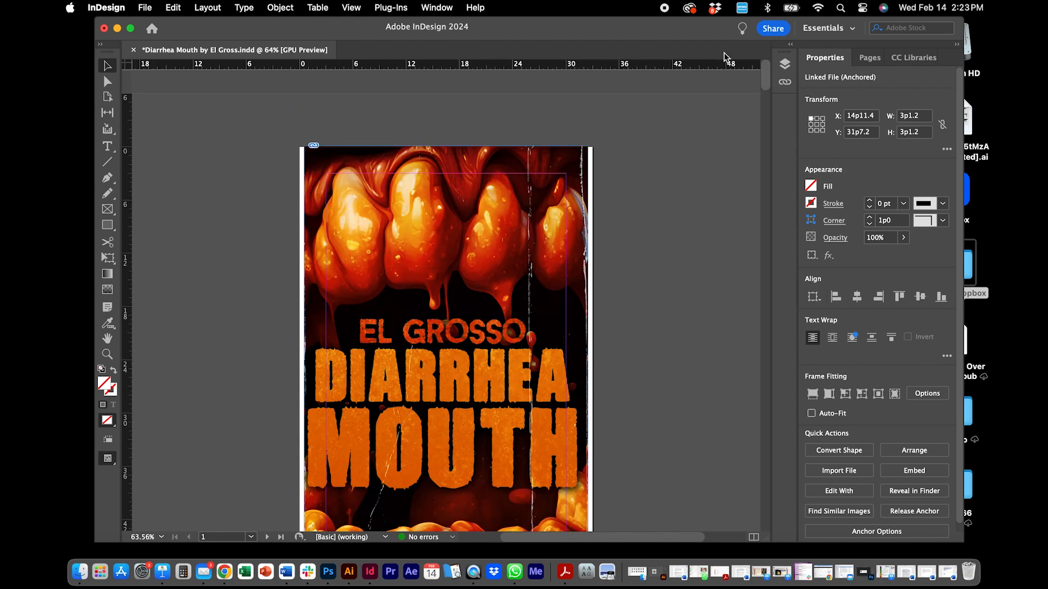
{"action": "left_click", "coordinate": [145, 8]}
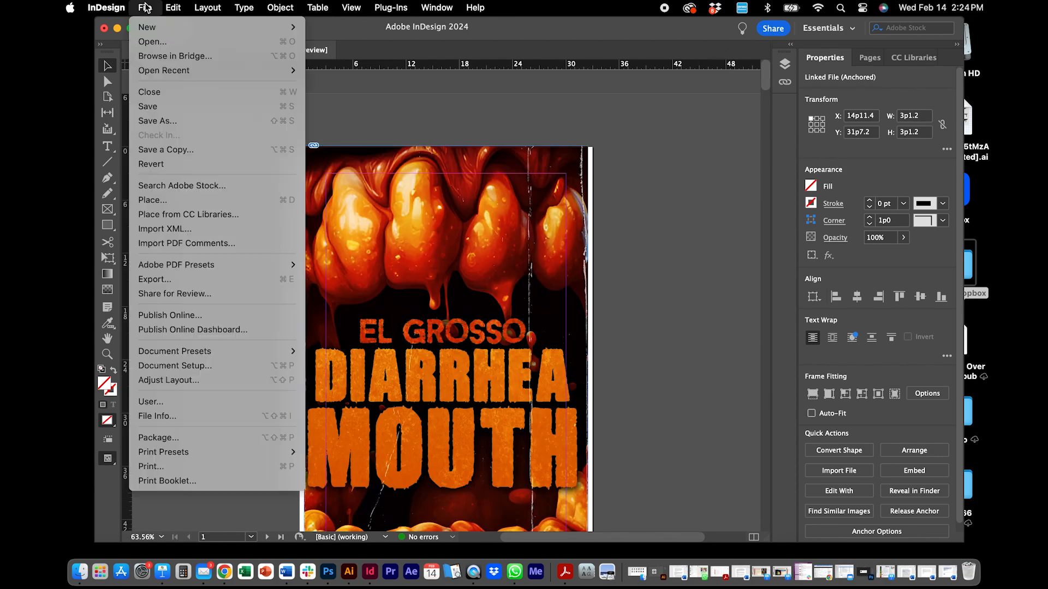
{"action": "left_click", "coordinate": [149, 107]}
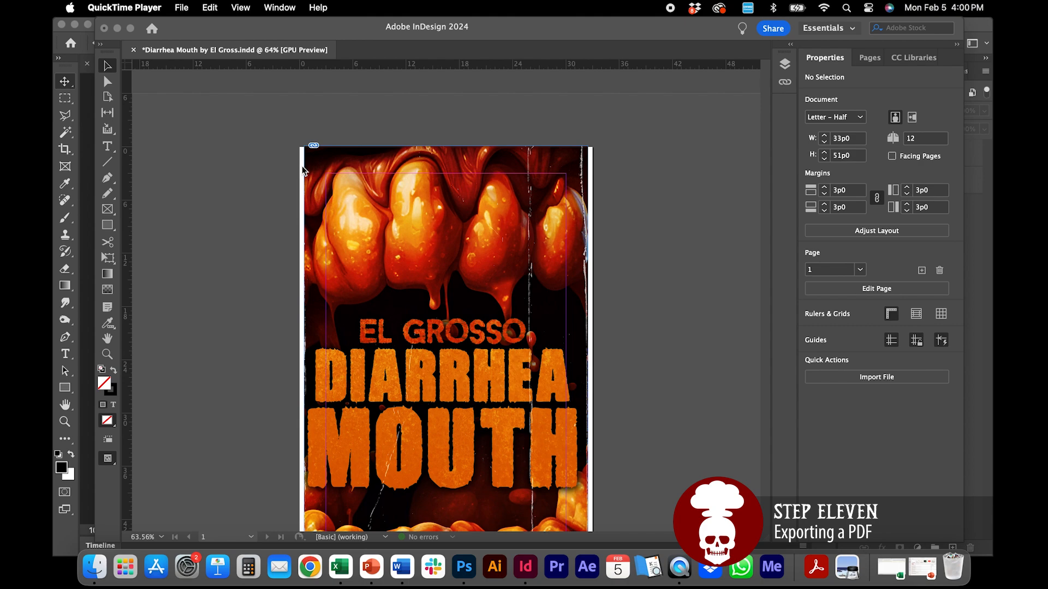
Start exporting the document with Adobe PDF (Interactive) as the output format
{"action": "left_click", "coordinate": [764, 130]}
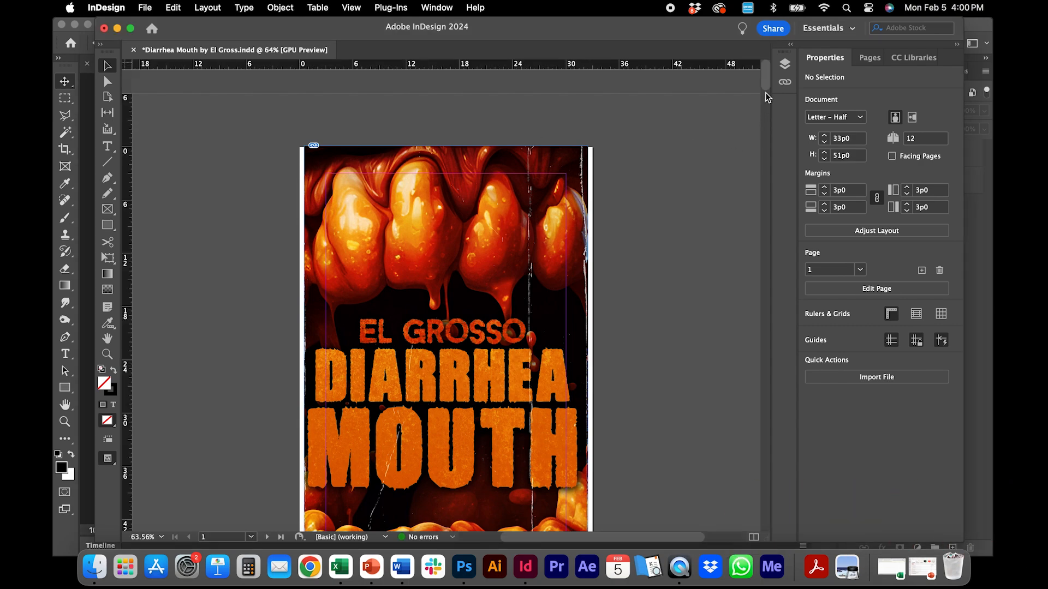
{"action": "left_click_drag", "start_coordinate": [765, 85], "coordinate": [749, 130]}
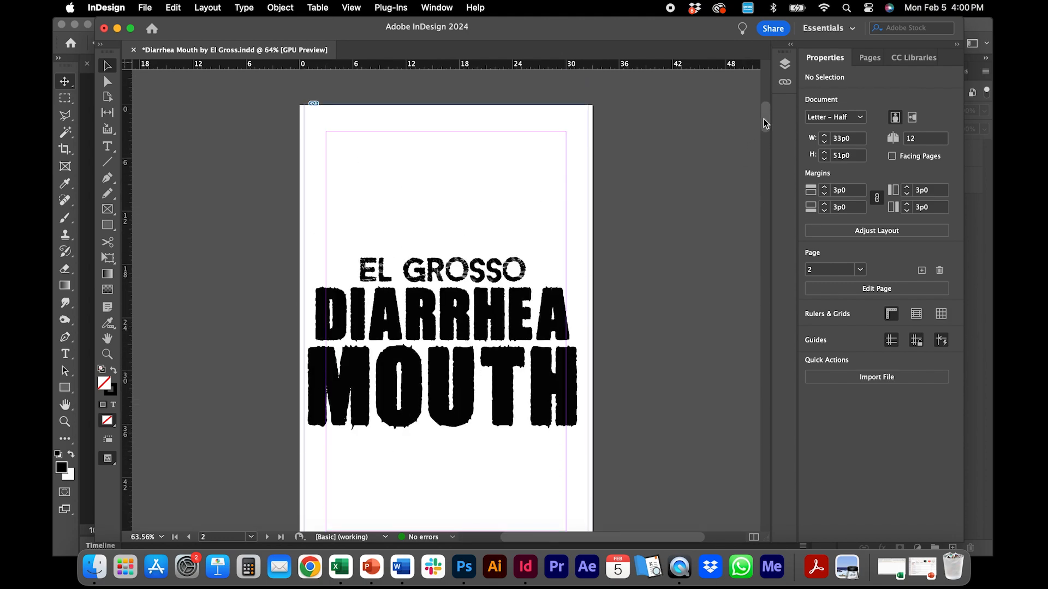
{"action": "left_click_drag", "start_coordinate": [764, 119], "coordinate": [762, 83]}
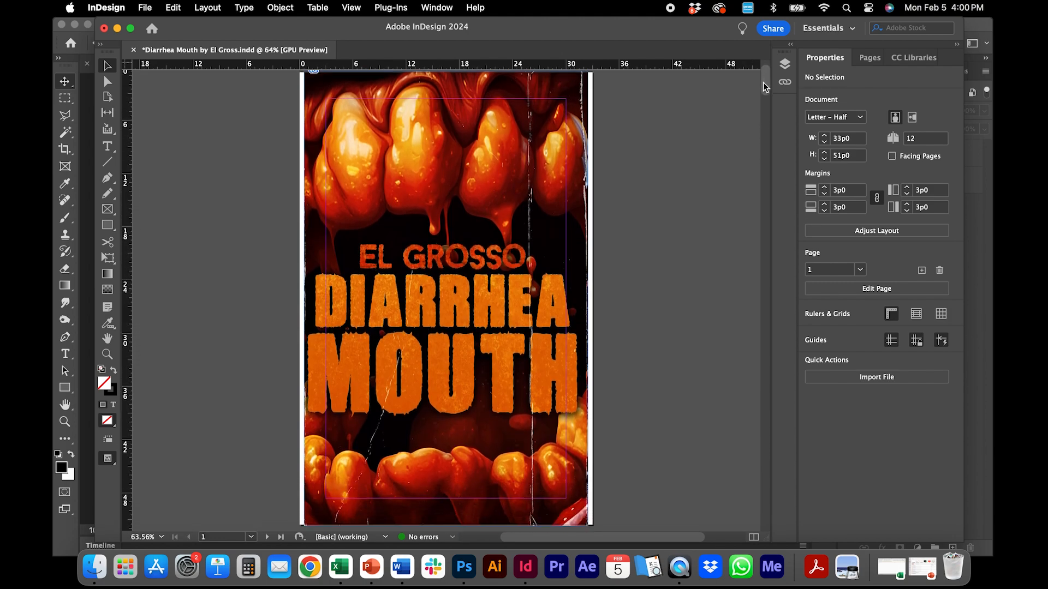
{"action": "left_click", "coordinate": [145, 7]}
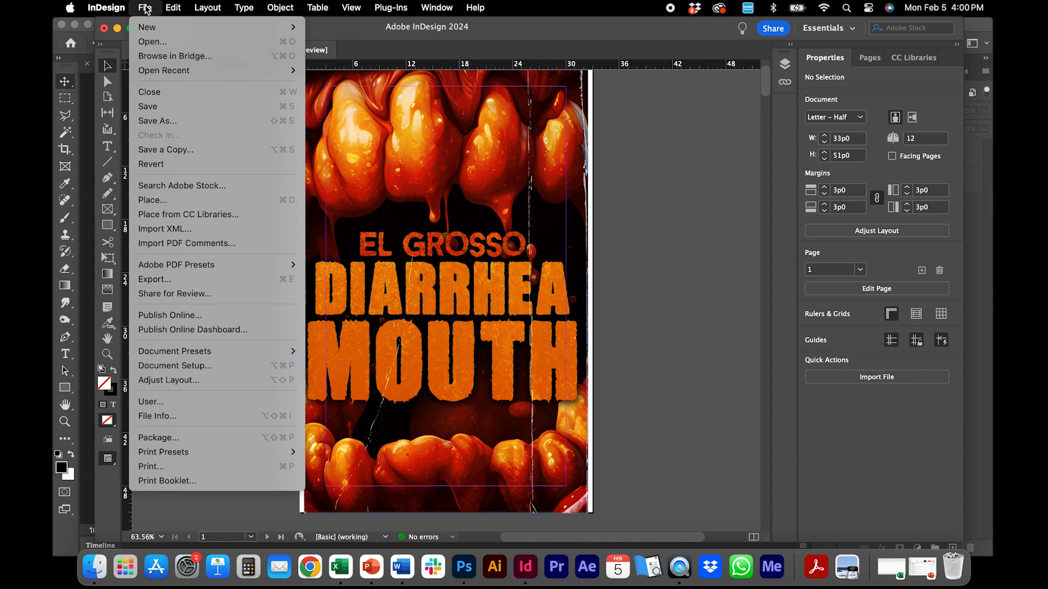
{"action": "left_click", "coordinate": [144, 279]}
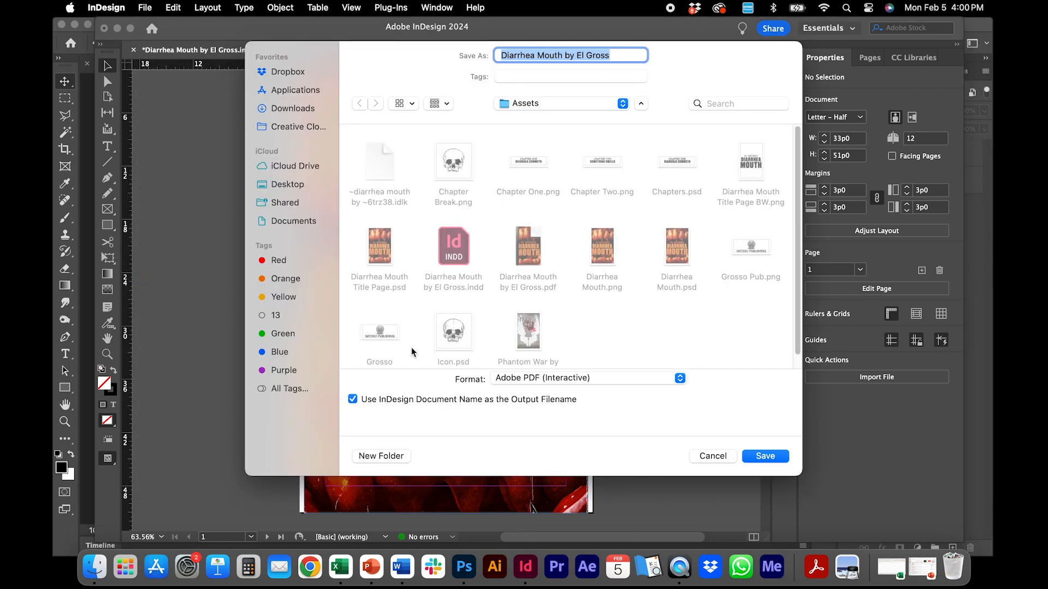
{"action": "left_click", "coordinate": [504, 378]}
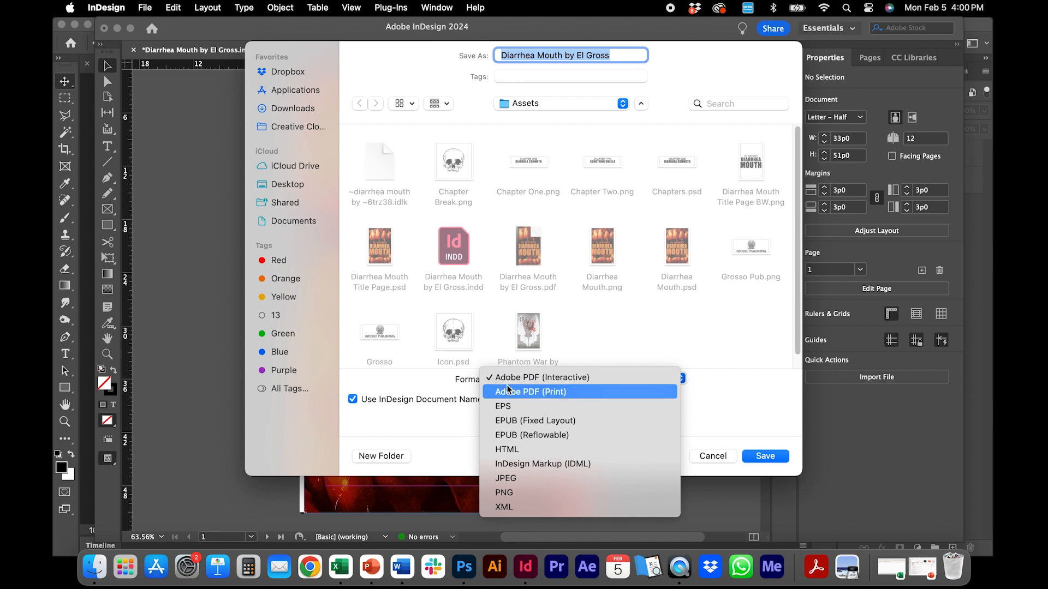
{"action": "left_click", "coordinate": [508, 382]}
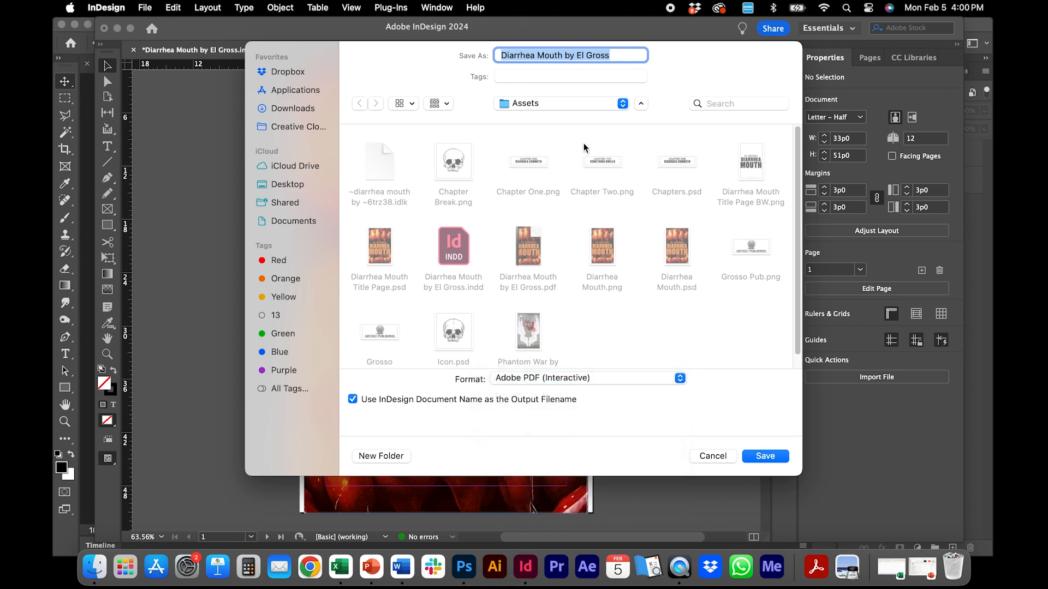
Name the PDF "Diarrhea Mouth by El Gross Final" and save it in the Assets folder
{"action": "left_click", "coordinate": [617, 49]}
{"action": "type", "text": "inal"}
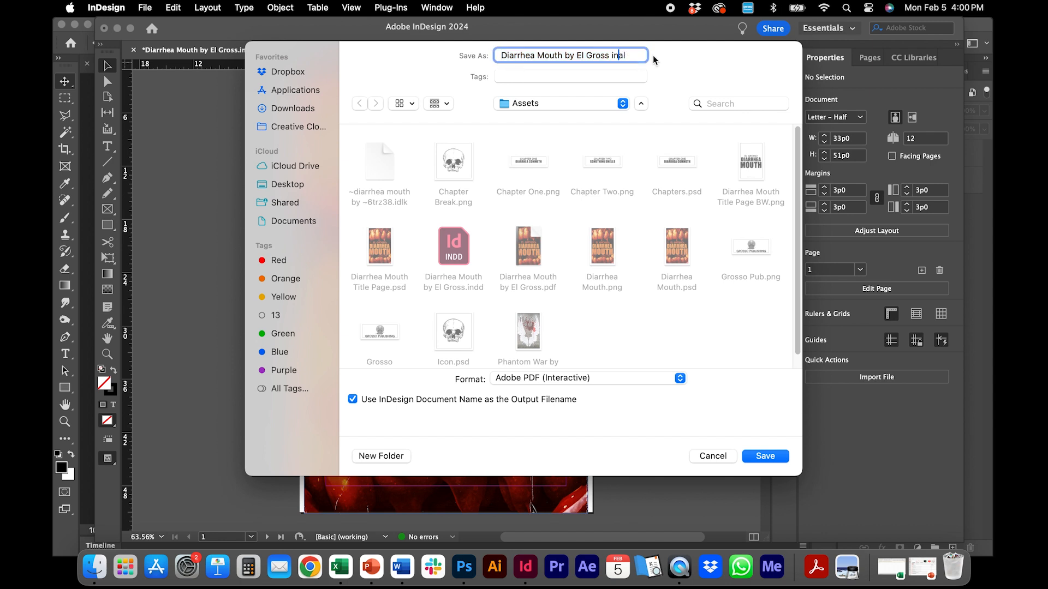
{"action": "key", "text": "Left"}
{"action": "key", "text": "Left"}
{"action": "type", "text": "F"}
{"action": "left_click", "coordinate": [756, 457]}
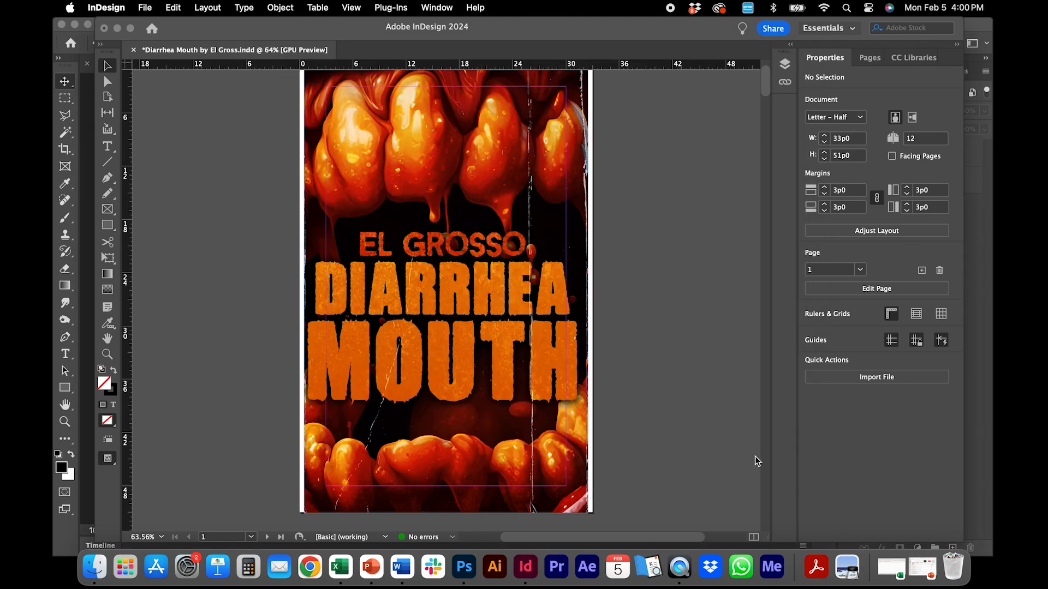
Export the interactive PDF with JPEG (Lossy) compression, High quality and 150 ppi resolution, accepting the conversion to RGB
{"action": "left_click", "coordinate": [359, 152]}
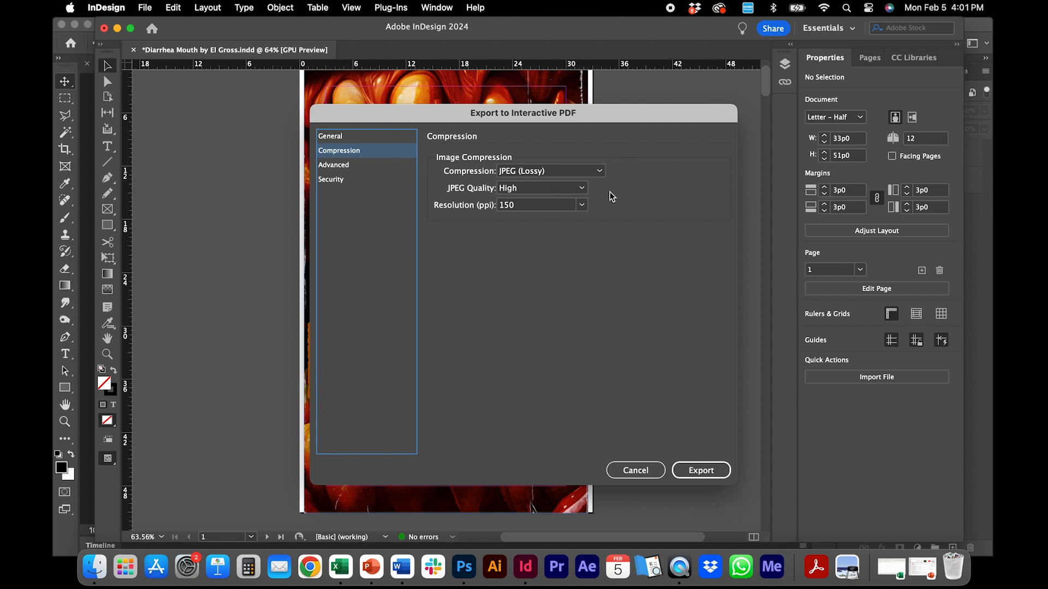
{"action": "left_click", "coordinate": [560, 174]}
{"action": "left_click", "coordinate": [558, 175]}
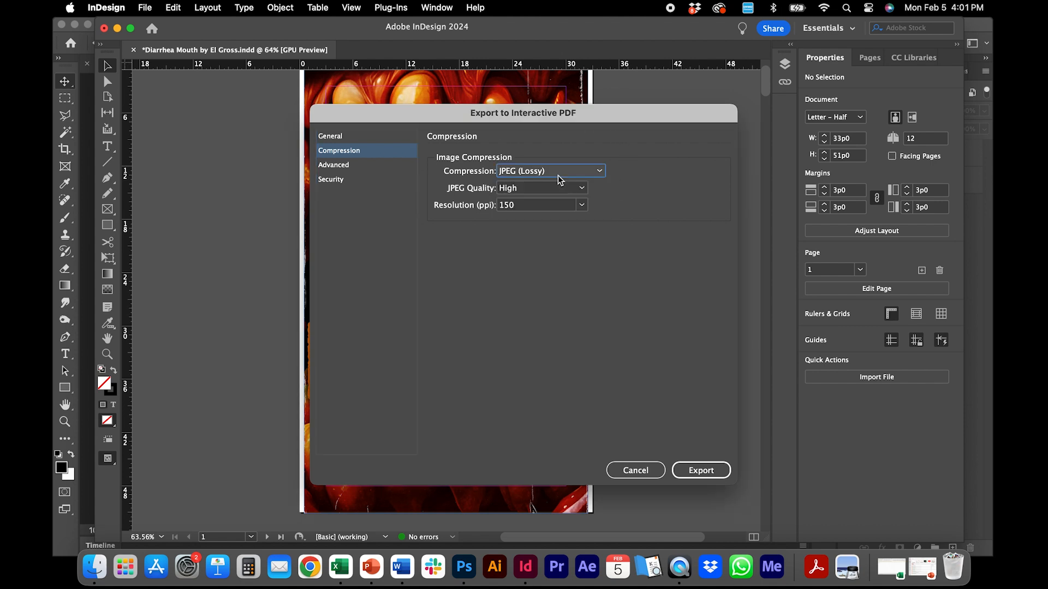
{"action": "left_click", "coordinate": [541, 188]}
{"action": "left_click", "coordinate": [542, 187]}
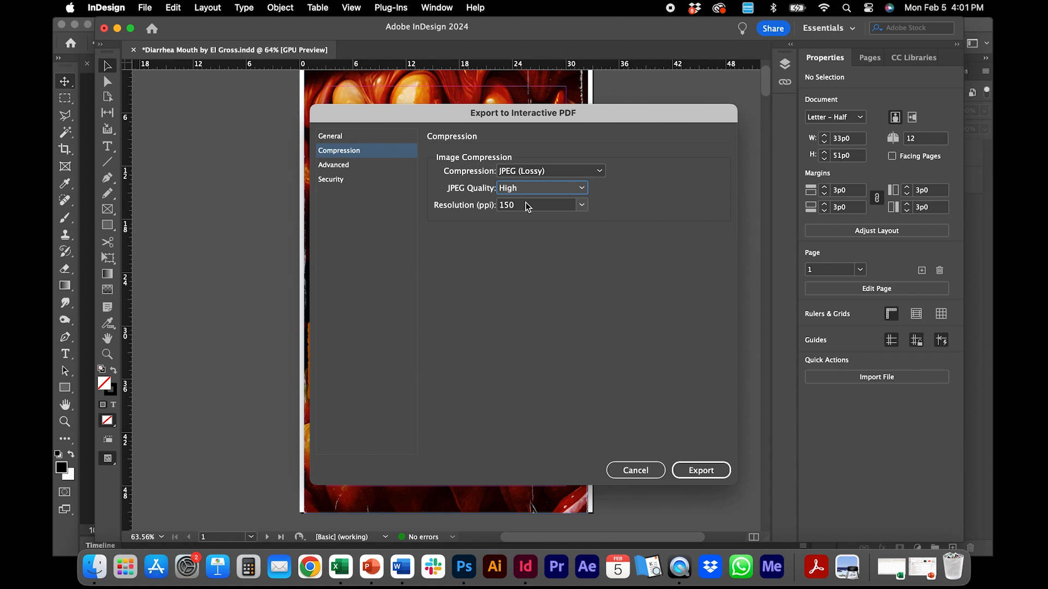
{"action": "left_click", "coordinate": [526, 205]}
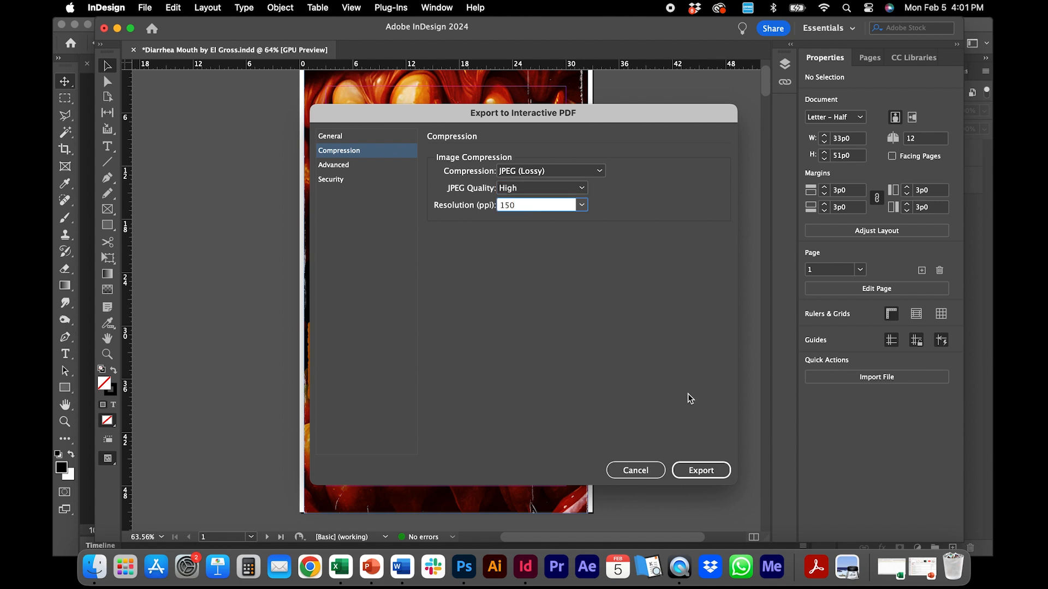
{"action": "left_click", "coordinate": [701, 470]}
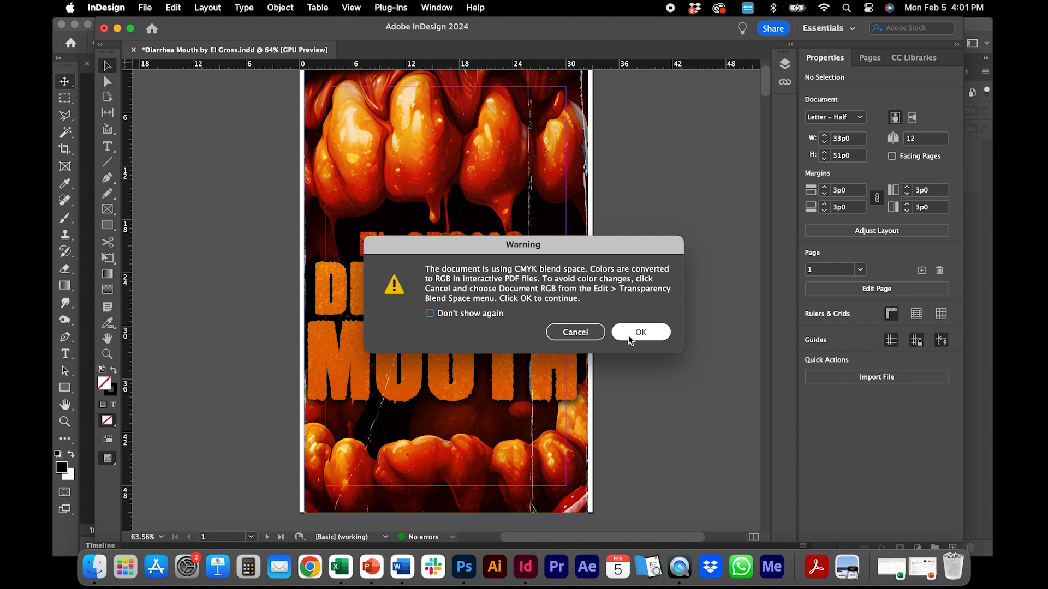
{"action": "left_click", "coordinate": [628, 337]}
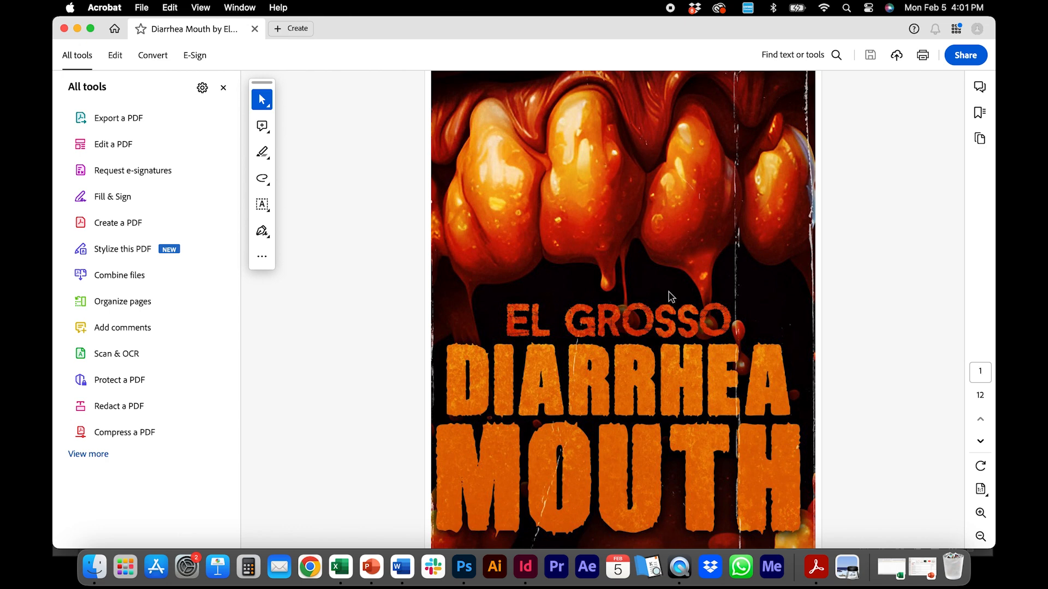
Review the exported PDF in Acrobat at 66.7% zoom, checking the cover, title page, chapter headings and body pages through page 12
{"action": "left_click", "coordinate": [980, 537]}
{"action": "left_click", "coordinate": [980, 537]}
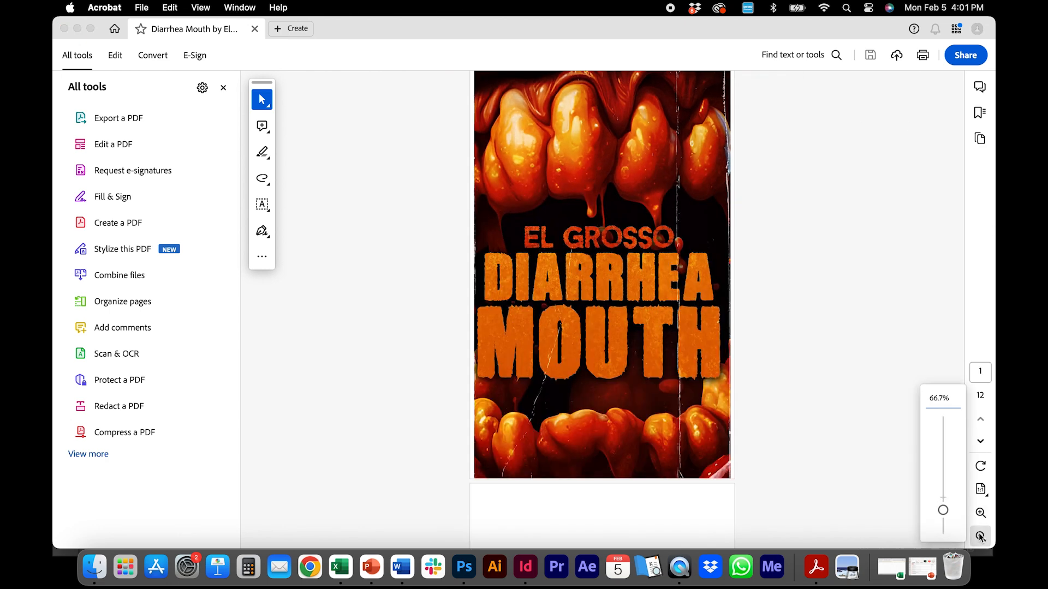
{"action": "left_click", "coordinate": [981, 442]}
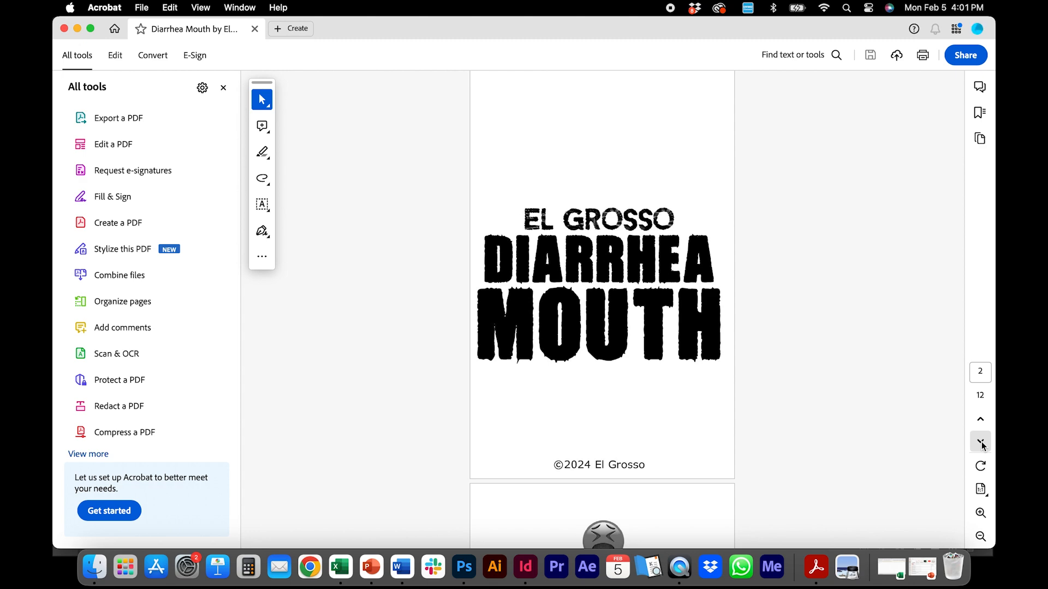
{"action": "left_click", "coordinate": [980, 442]}
{"action": "left_click", "coordinate": [980, 443]}
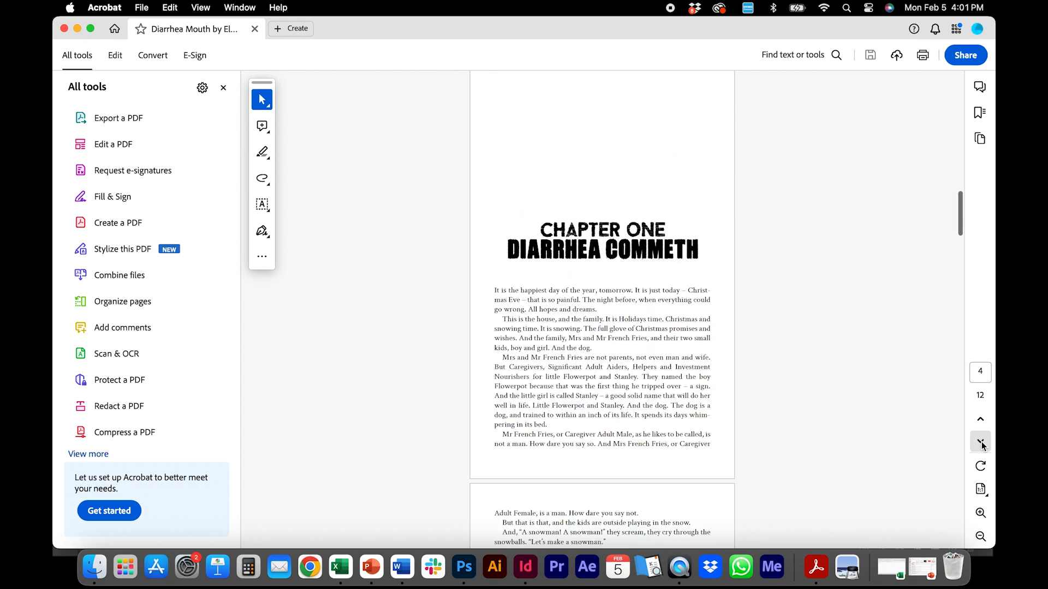
{"action": "left_click", "coordinate": [981, 442]}
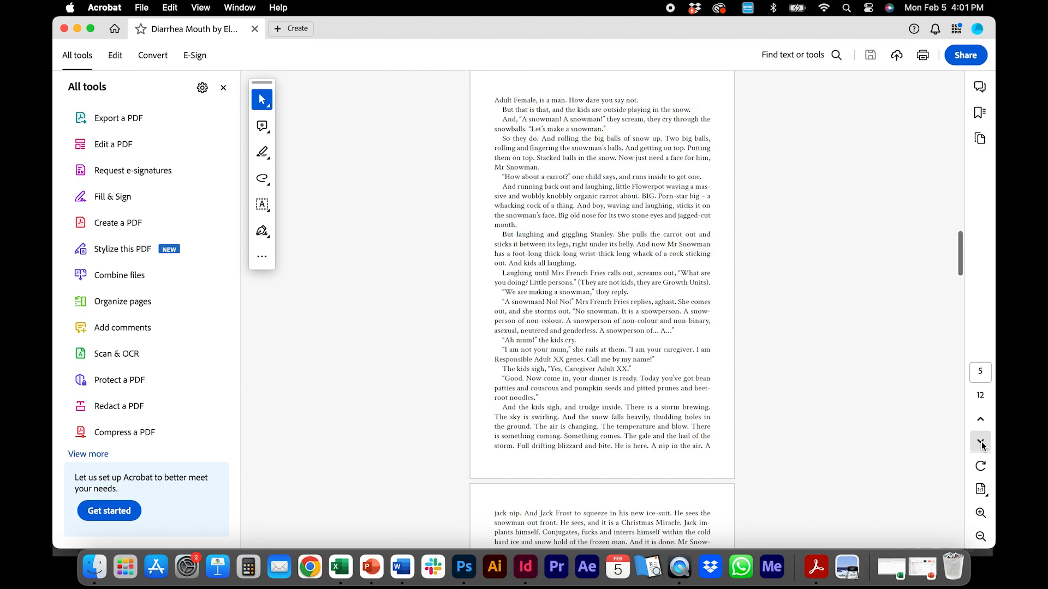
{"action": "left_click", "coordinate": [981, 442]}
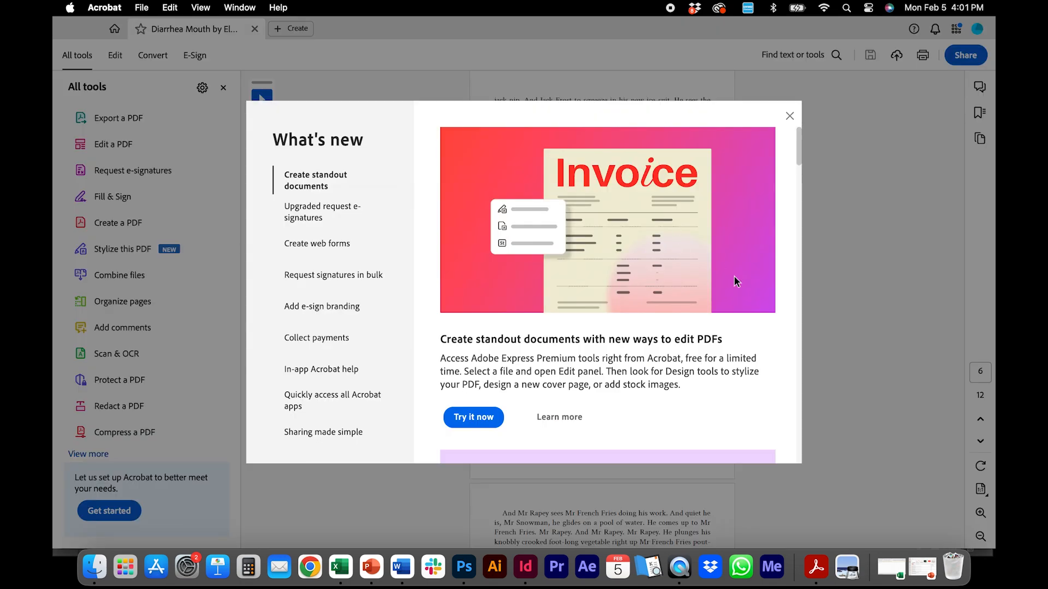
{"action": "left_click", "coordinate": [789, 115]}
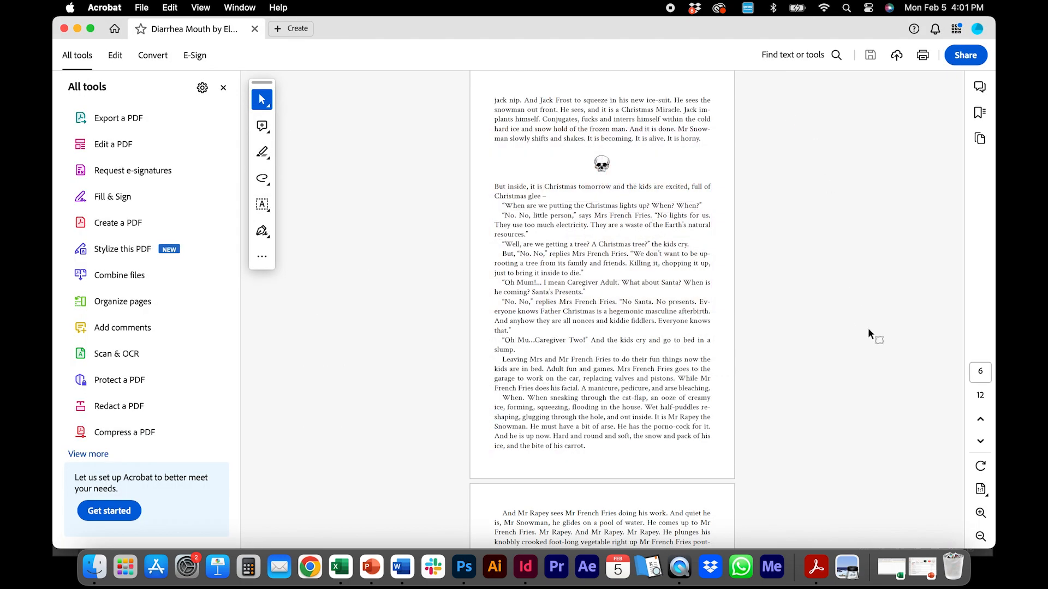
{"action": "left_click", "coordinate": [980, 441]}
{"action": "left_click", "coordinate": [980, 442]}
{"action": "left_click", "coordinate": [980, 442]}
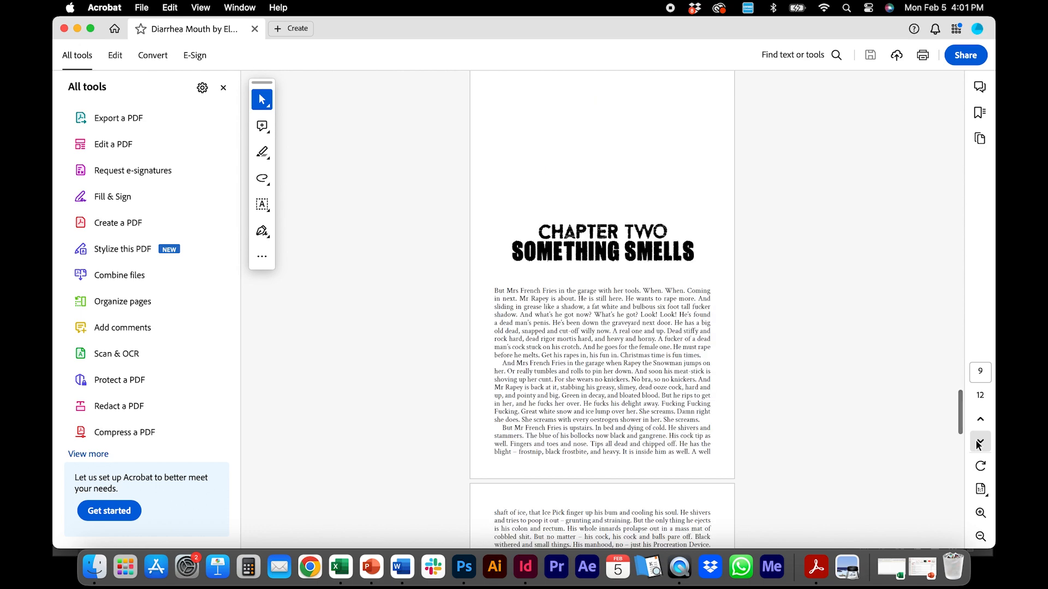
{"action": "left_click", "coordinate": [980, 441]}
{"action": "left_click", "coordinate": [980, 441]}
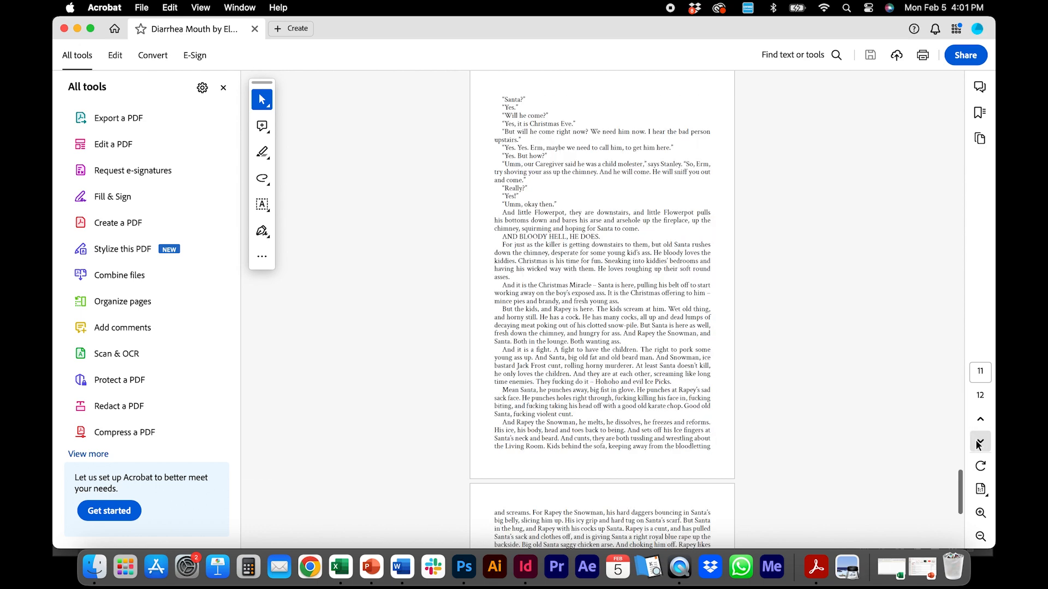
{"action": "left_click", "coordinate": [980, 441]}
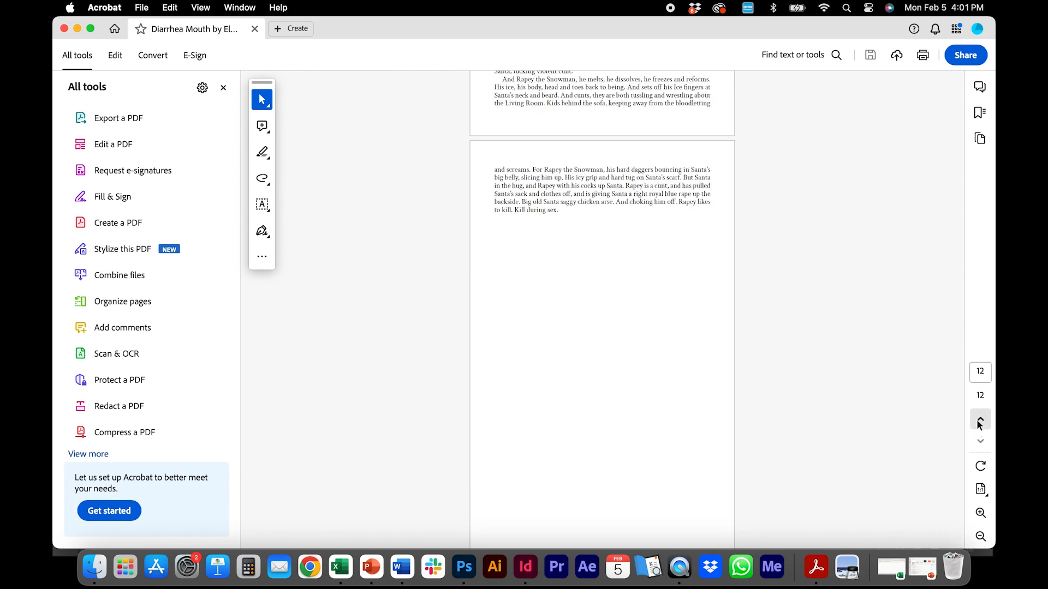
{"action": "left_click", "coordinate": [980, 419]}
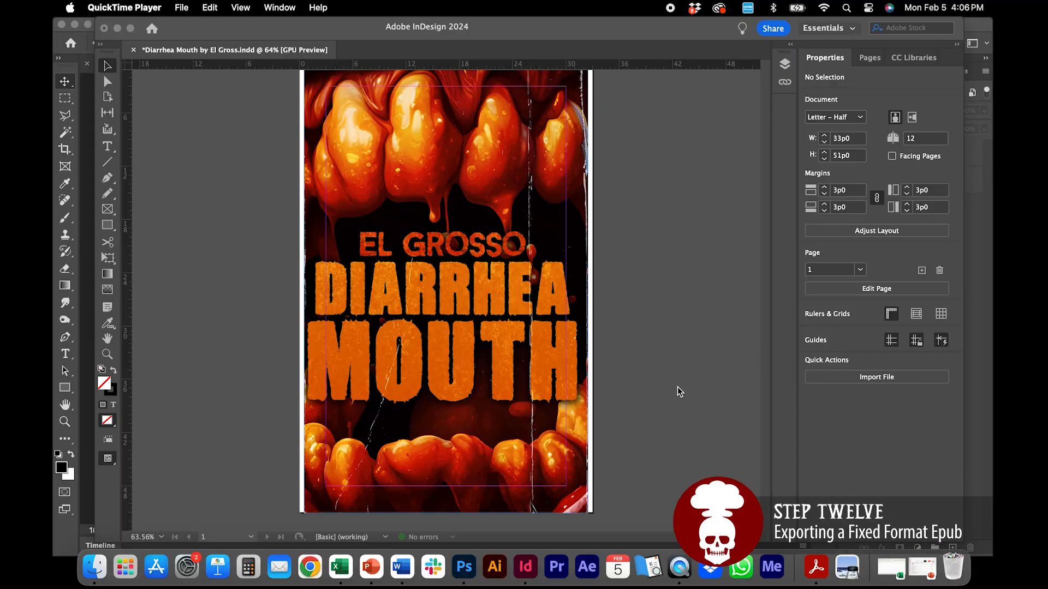
Switch back to InDesign and start exporting the document in EPUB (Fixed Layout) format
{"action": "left_click", "coordinate": [677, 387]}
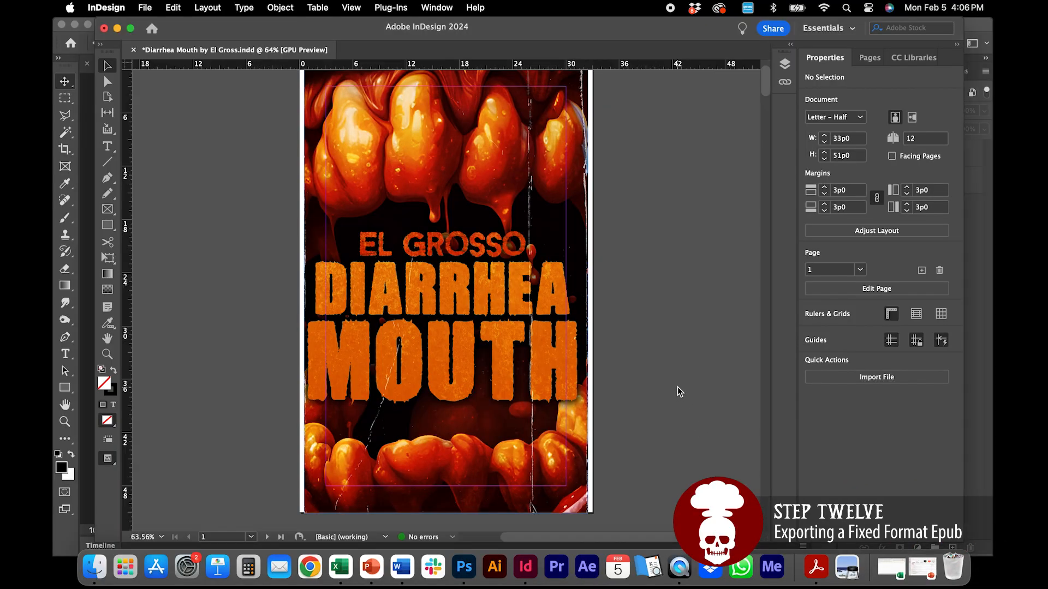
{"action": "scroll", "coordinate": [766, 92], "scroll_direction": "down", "scroll_amount": 4}
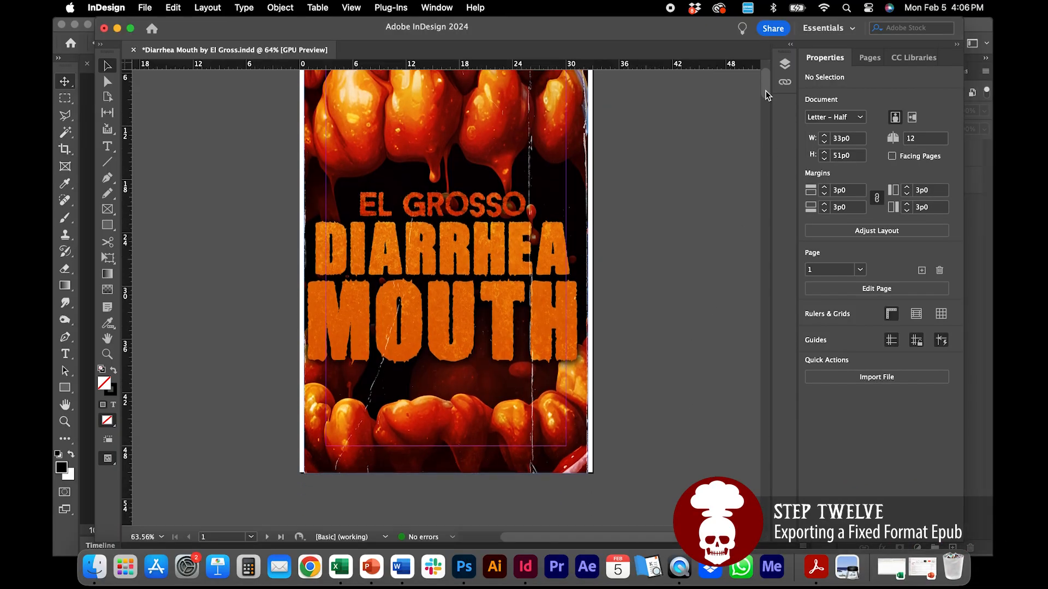
{"action": "scroll", "coordinate": [765, 90], "scroll_direction": "up", "scroll_amount": 4}
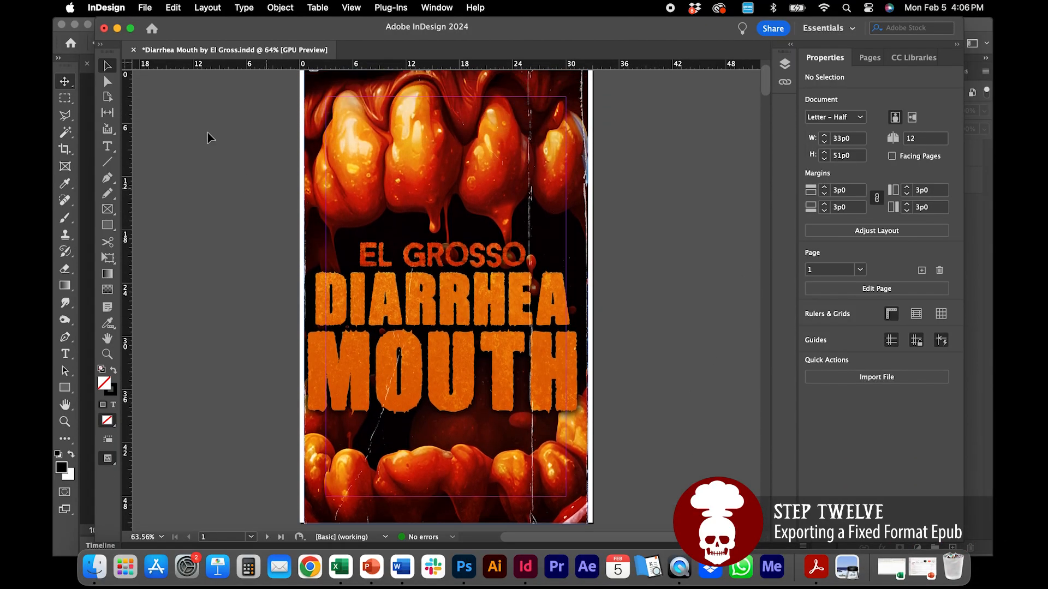
{"action": "left_click", "coordinate": [145, 8]}
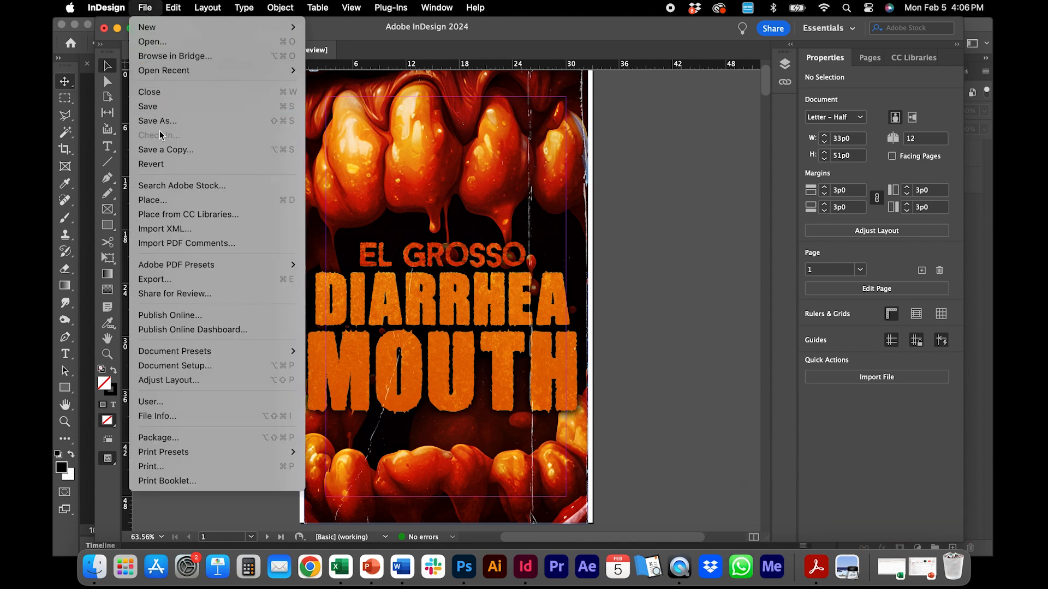
{"action": "left_click", "coordinate": [169, 284]}
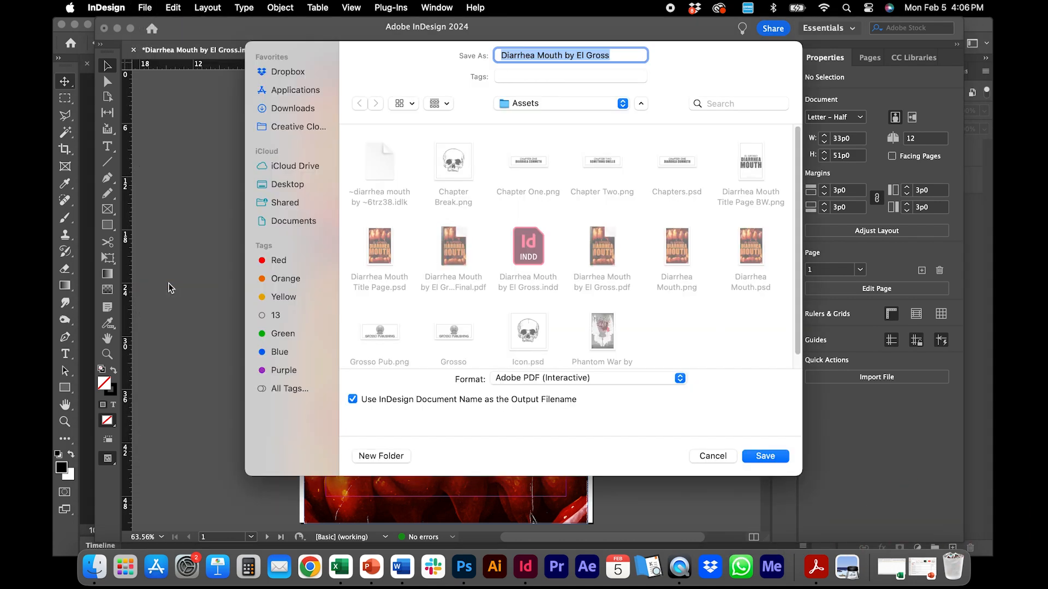
{"action": "left_click", "coordinate": [507, 381]}
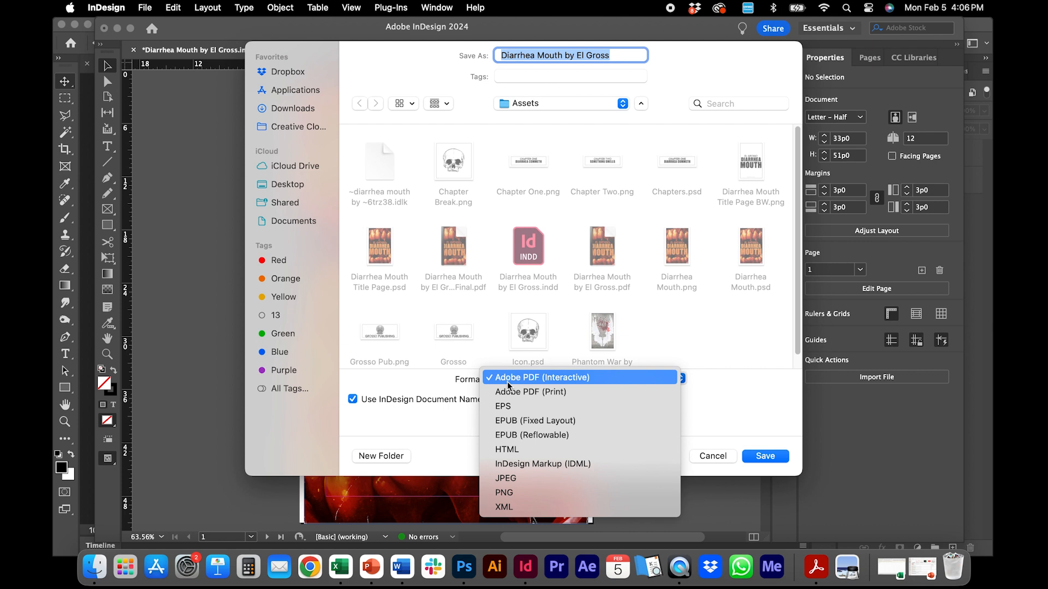
{"action": "left_click", "coordinate": [513, 425]}
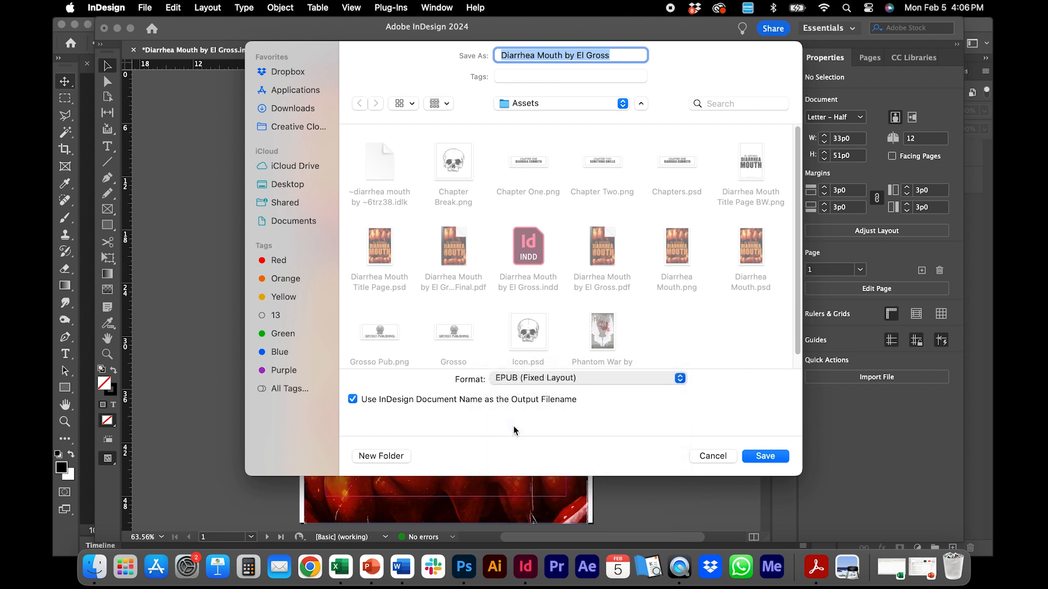
Name the EPUB "Diarrhea Mouth by El Gross - FIXED FORMAT" and save it to open the fixed layout export options
{"action": "left_click", "coordinate": [616, 58]}
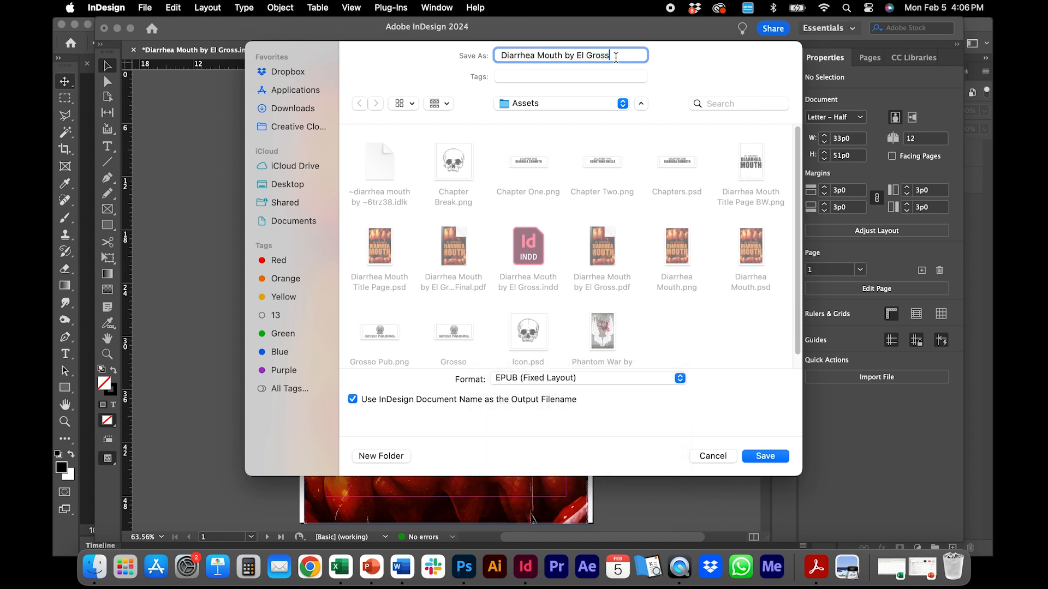
{"action": "type", "text": "- FIXED FORMAT"}
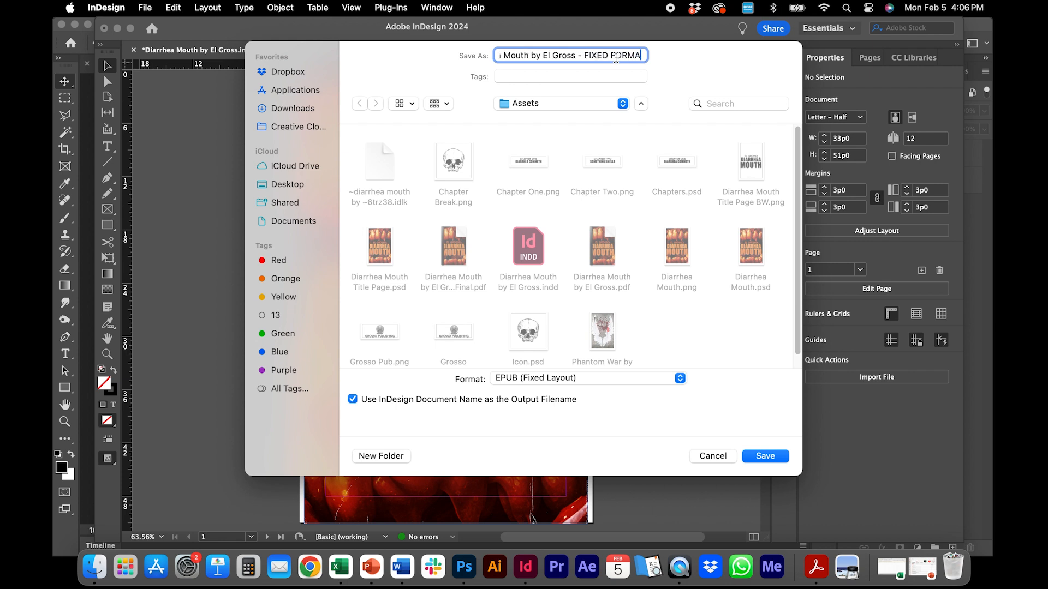
{"action": "left_click", "coordinate": [752, 457]}
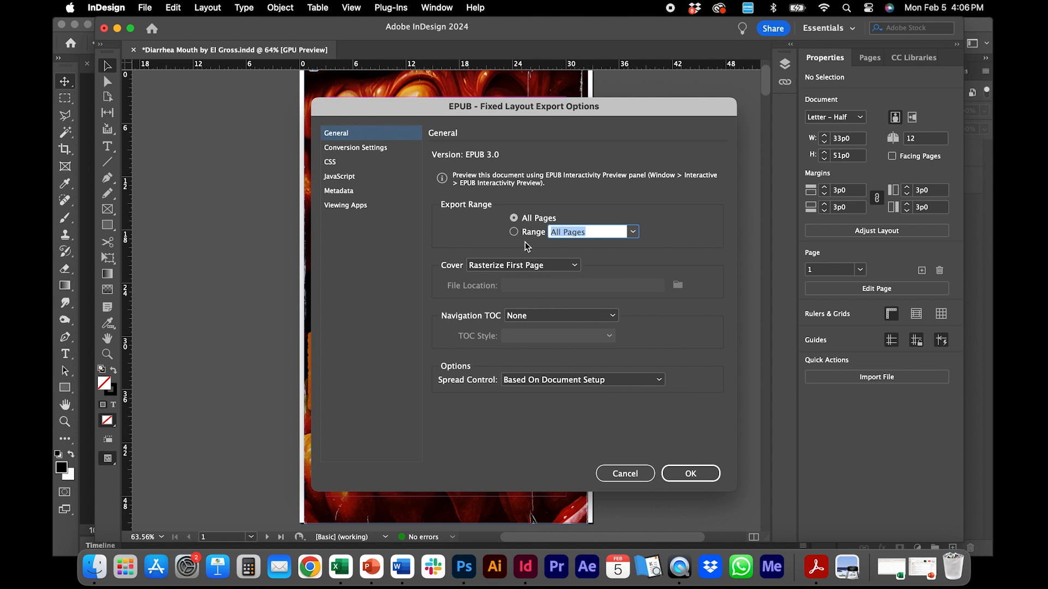
Set the EPUB cover to Rasterize First Page and enter "Diarrhea Mouth" as the metadata title
{"action": "left_click", "coordinate": [515, 266]}
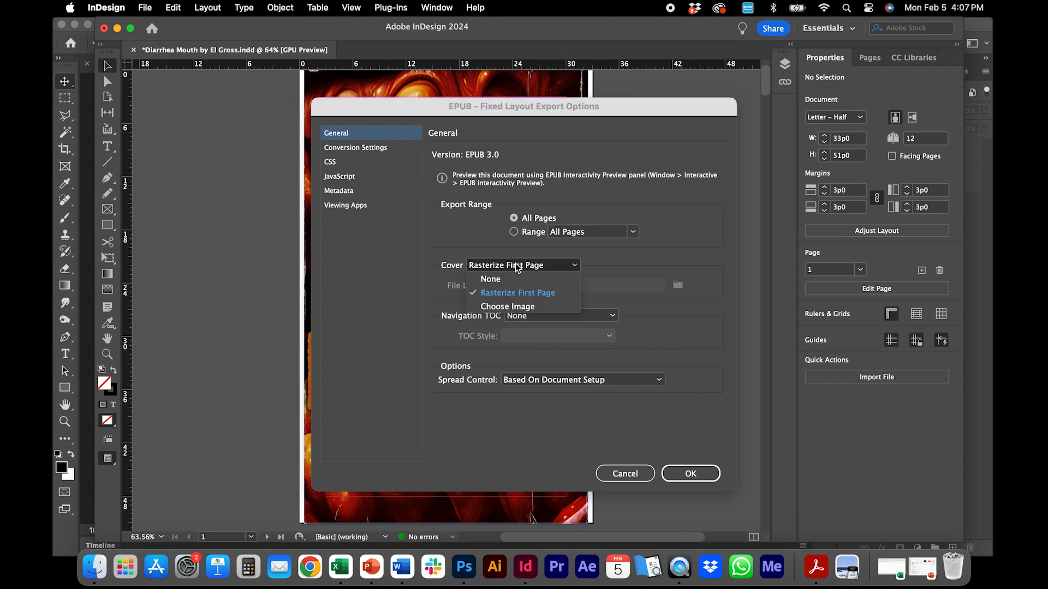
{"action": "left_click", "coordinate": [503, 293]}
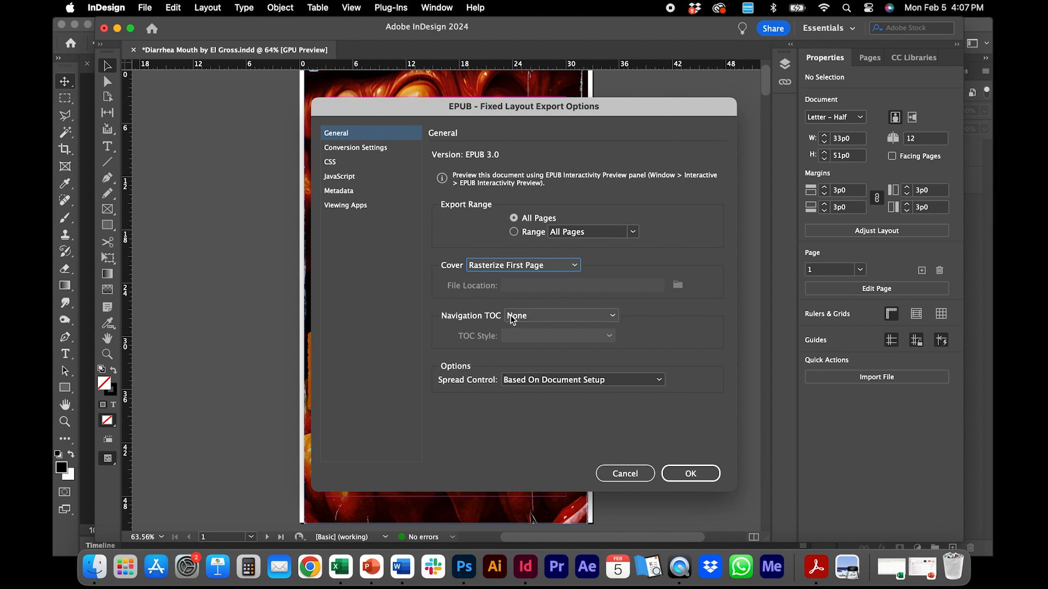
{"action": "left_click", "coordinate": [352, 191]}
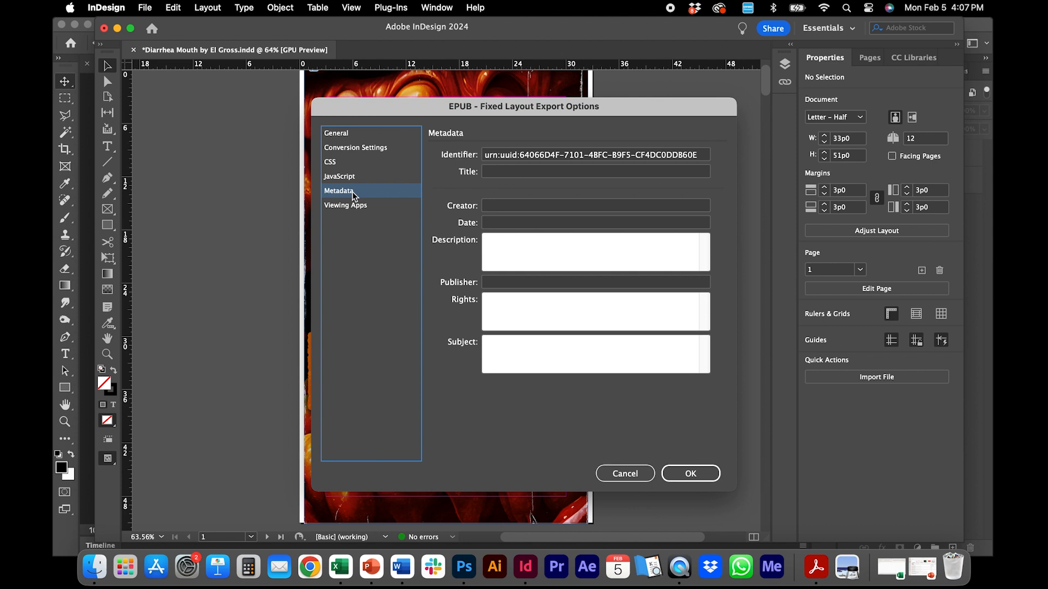
{"action": "left_click", "coordinate": [497, 173]}
{"action": "type", "text": "Dia"}
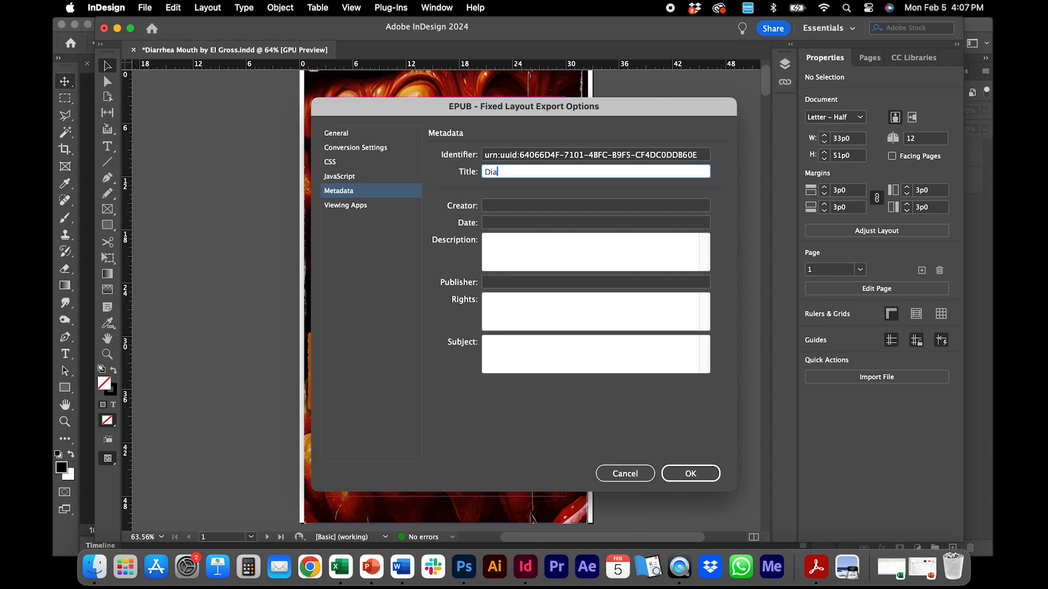
{"action": "type", "text": "rreah"}
{"action": "key", "text": "BackSpace"}
{"action": "key", "text": "BackSpace"}
{"action": "key", "text": "BackSpace"}
{"action": "key", "text": "BackSpace"}
{"action": "type", "text": "hea Mouth"}
{"action": "key", "text": "BackSpace"}
{"action": "key", "text": "Tab"}
Enter the author's pen name as the metadata creator and "February 5th, 2024" as the date
{"action": "type", "text": "El "}
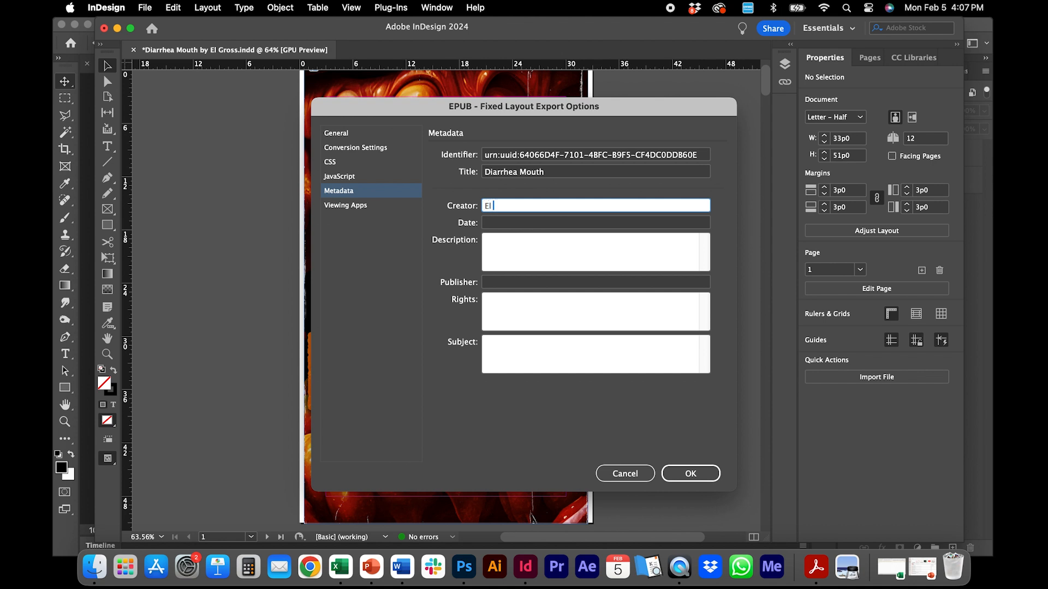
{"action": "type", "text": "Grosso"}
{"action": "key", "text": "Tab"}
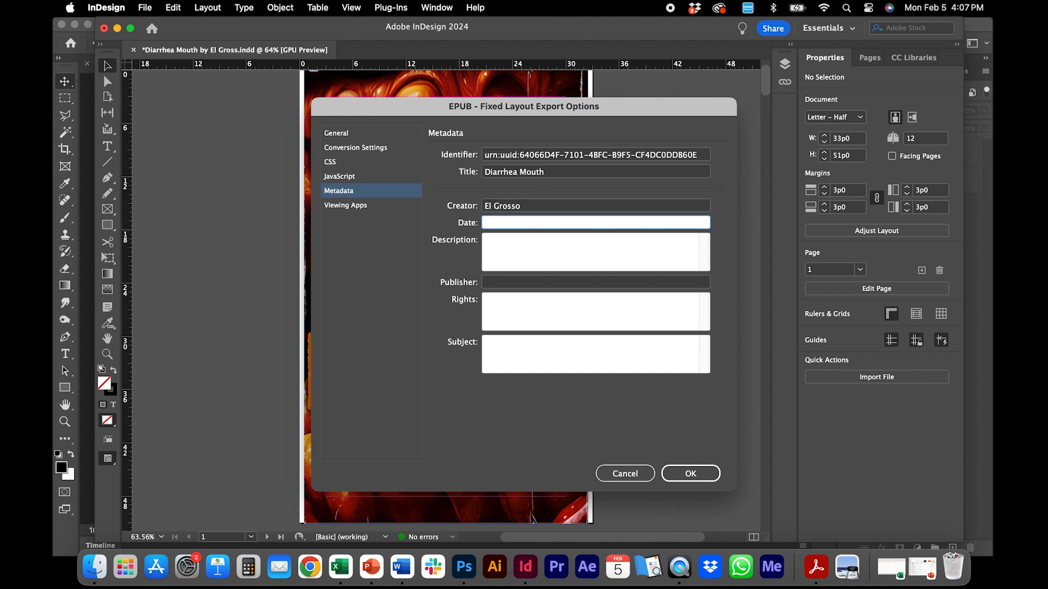
{"action": "type", "text": "02"}
{"action": "key", "text": "BackSpace"}
{"action": "key", "text": "BackSpace"}
{"action": "type", "text": "February 5th, 2024"}
{"action": "key", "text": "Tab"}
Enter the description "The grossest book ever written by the famous EXTREME horror author..." followed by the author's pen name in capitals and an exclamation mark
{"action": "type", "text": "Th"}
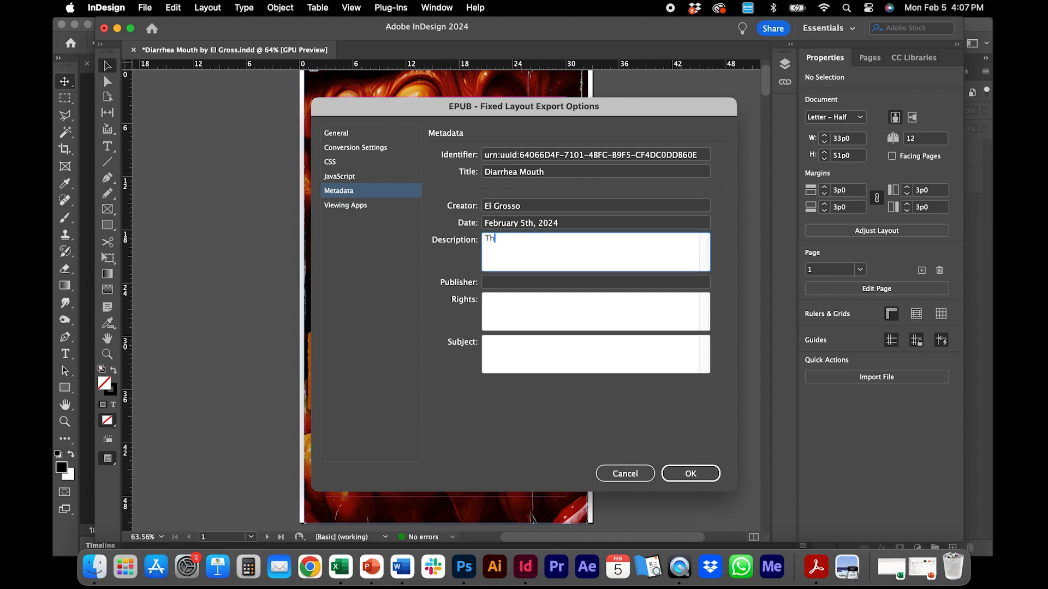
{"action": "type", "text": "e grosse"}
{"action": "type", "text": "st book e"}
{"action": "type", "text": "ver w"}
{"action": "type", "text": "rt"}
{"action": "type", "text": "itten by t"}
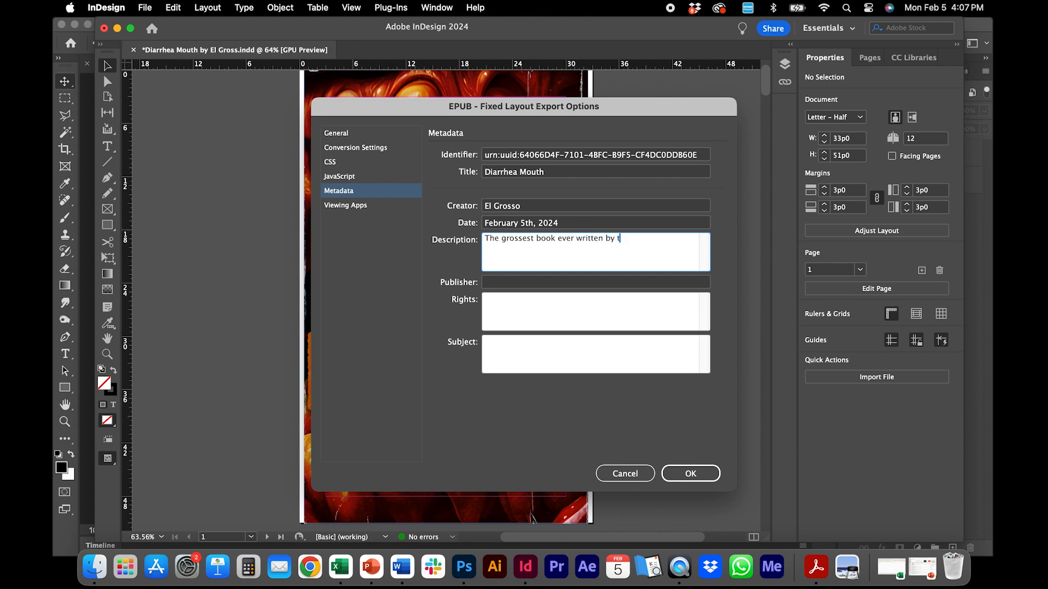
{"action": "type", "text": "he fmo"}
{"action": "key", "text": "BackSpace"}
{"action": "key", "text": "BackSpace"}
{"action": "type", "text": "amous EXTREME horor"}
{"action": "key", "text": "BackSpace"}
{"action": "key", "text": "BackSpace"}
{"action": "type", "text": "ro"}
{"action": "key", "text": "BackSpace"}
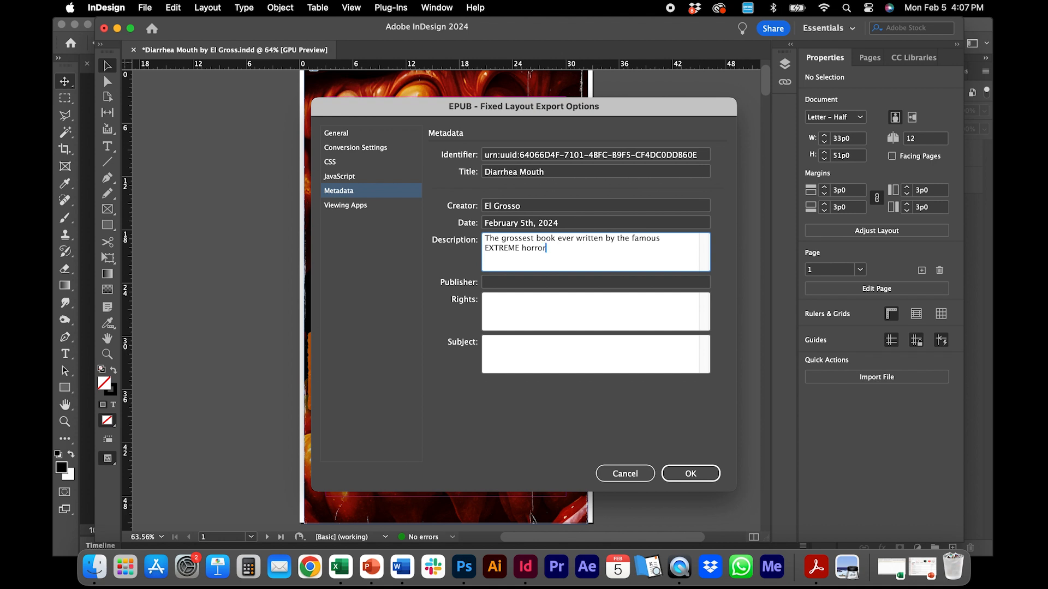
{"action": "key", "text": "BackSpace"}
{"action": "key", "text": "BackSpace"}
{"action": "type", "text": "or author."}
{"action": "type", "text": ".. EL GROSSO"}
{"action": "type", "text": "1"}
{"action": "key", "text": "BackSpace"}
{"action": "key", "text": "Tab"}
{"action": "key", "text": "Tab"}
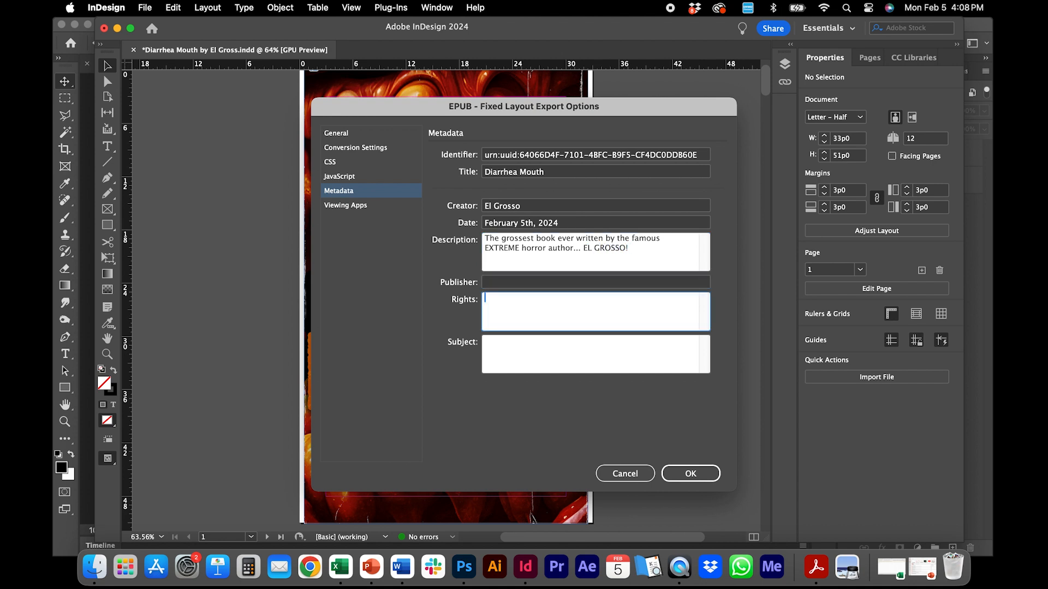
Enter "El Grosso Publishing" as the publisher and "Copyright 2024 El Grosso Publishing" as the rights
{"action": "left_click", "coordinate": [497, 281]}
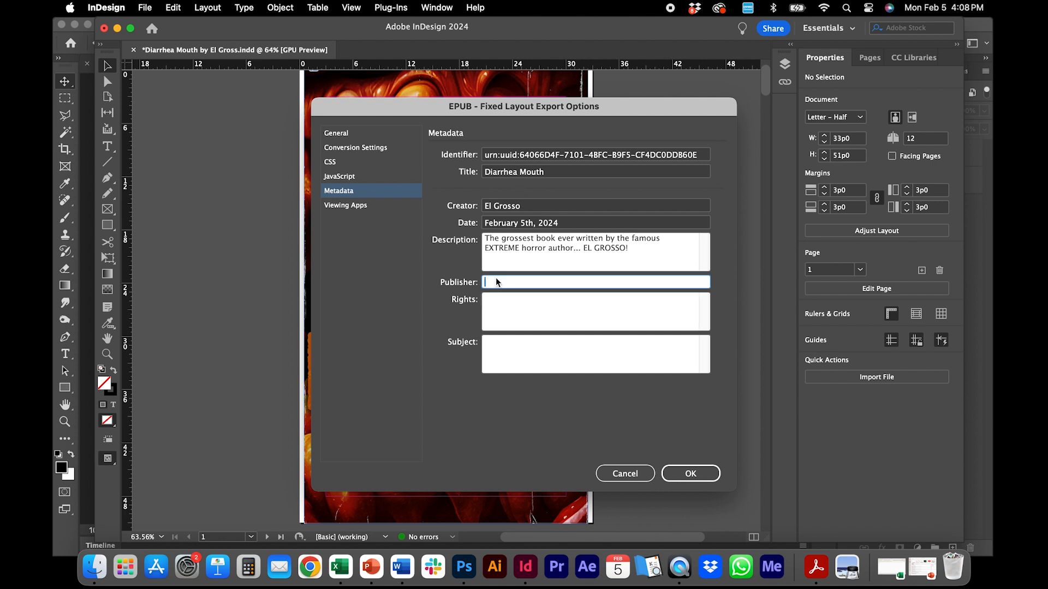
{"action": "type", "text": "El Grosso Publishing"}
{"action": "key", "text": "Tab"}
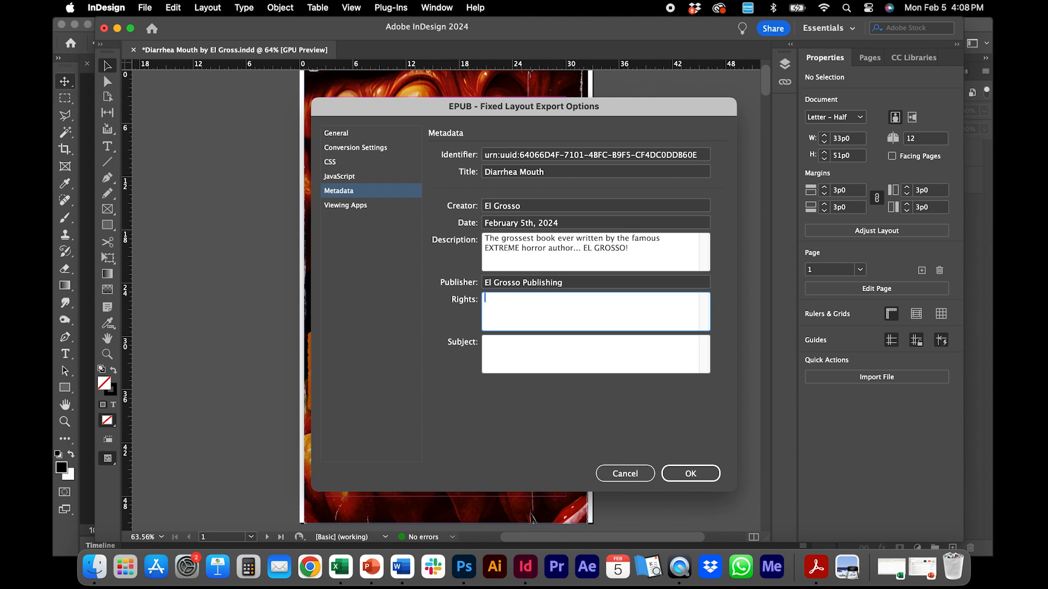
{"action": "type", "text": "Copyright 2024 El Grosso Publishing"}
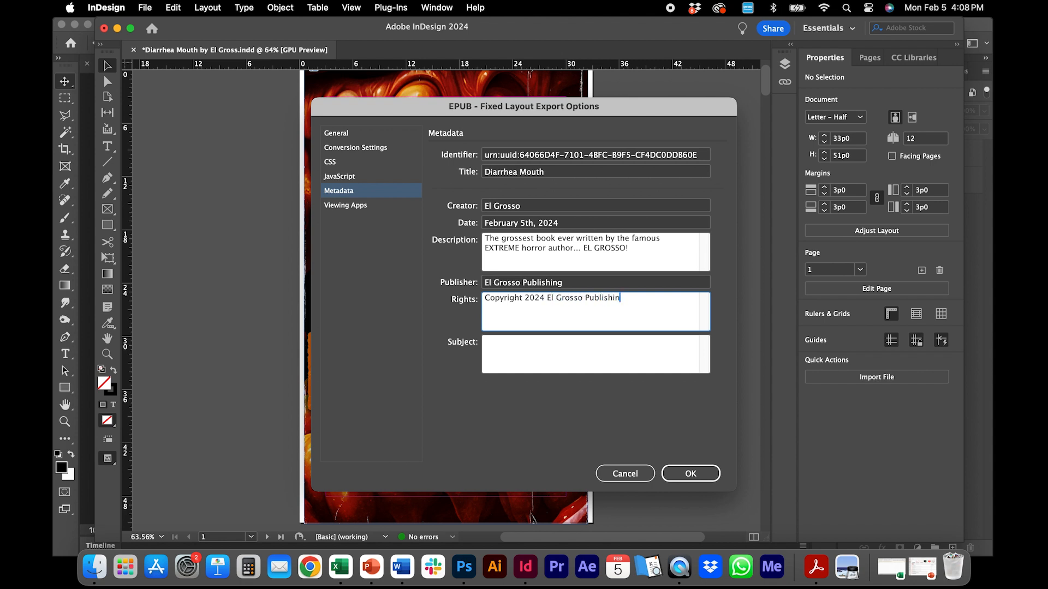
Enter "Extreme Horror" as the metadata subject and run the fixed layout EPUB export
{"action": "left_click", "coordinate": [501, 244]}
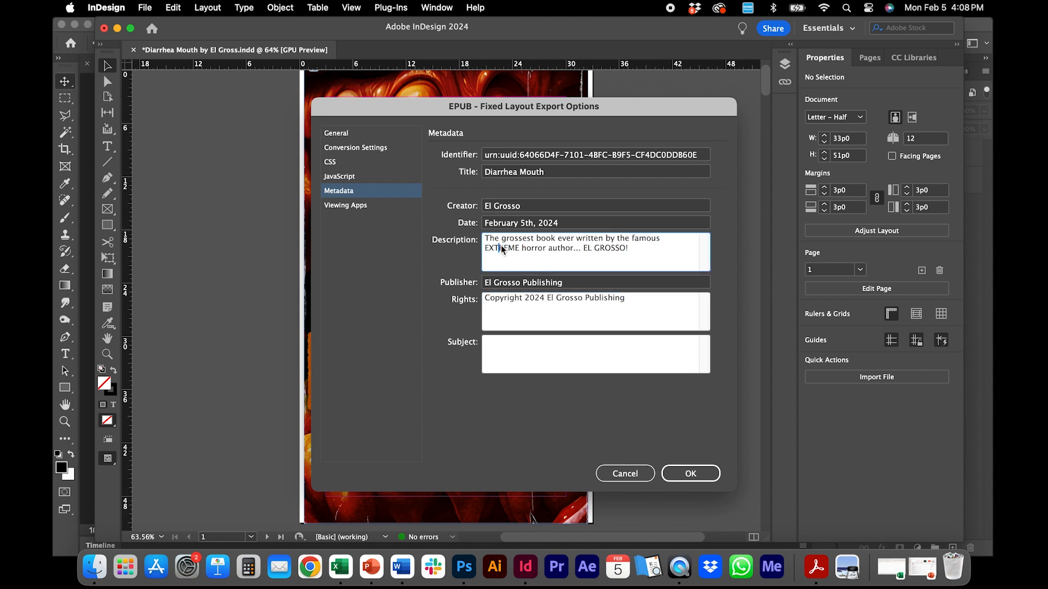
{"action": "key", "text": "super+a"}
{"action": "left_click", "coordinate": [499, 344]}
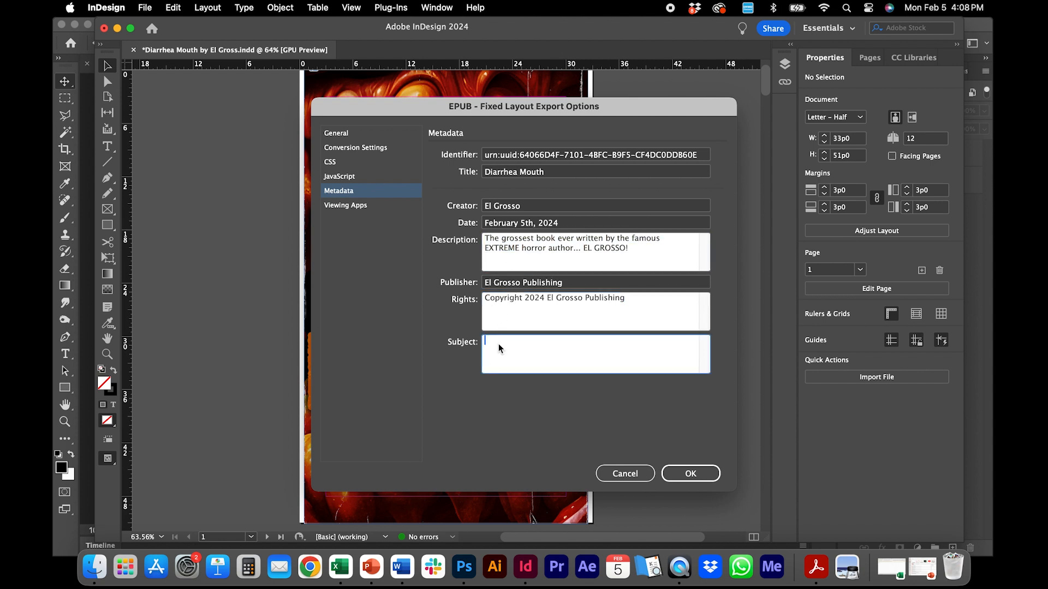
{"action": "type", "text": "Extreme Horror"}
{"action": "left_click", "coordinate": [676, 472]}
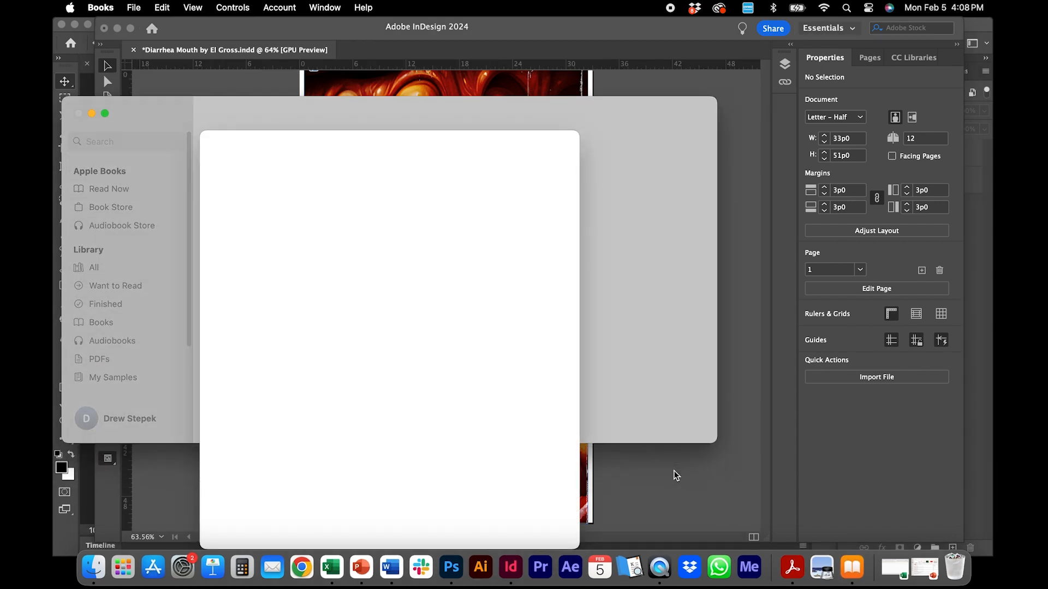
Dismiss the welcome window in Books and open the exported Diarrhea Mouth EPUB from the full library
{"action": "left_click", "coordinate": [397, 455]}
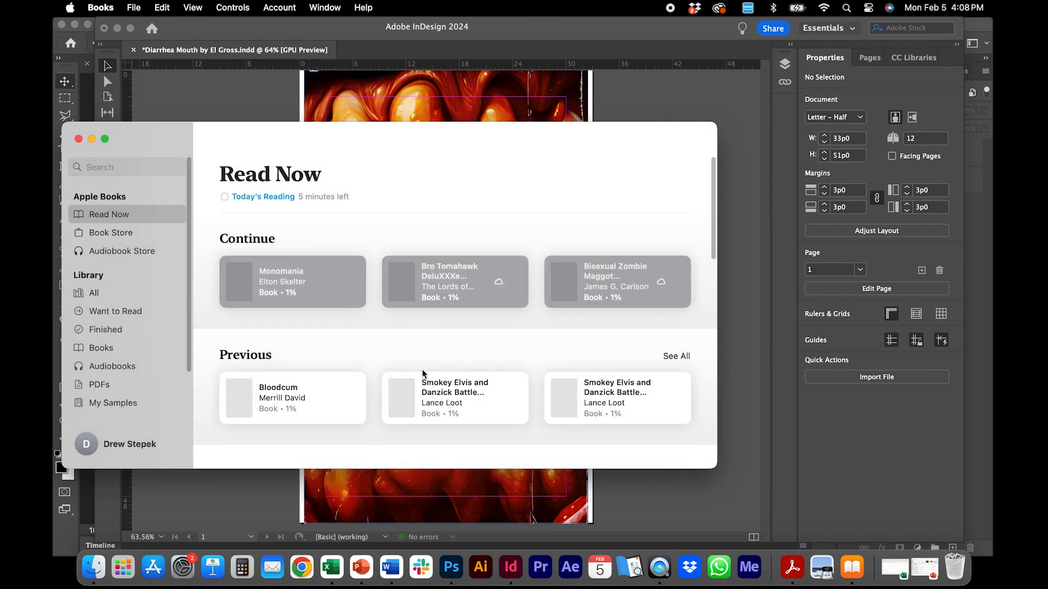
{"action": "double_click", "coordinate": [430, 322]}
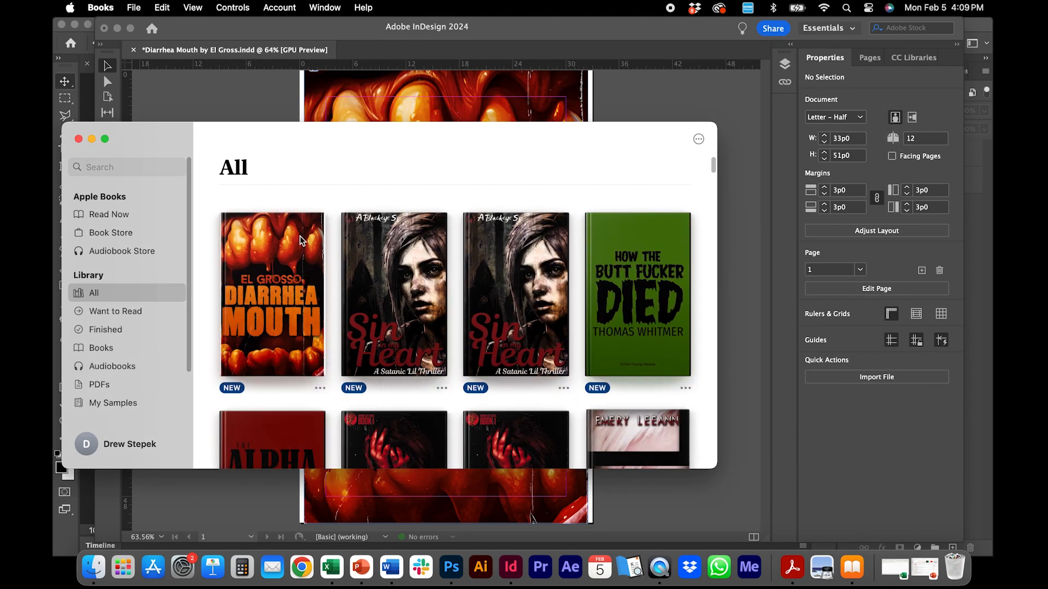
{"action": "left_click", "coordinate": [298, 241]}
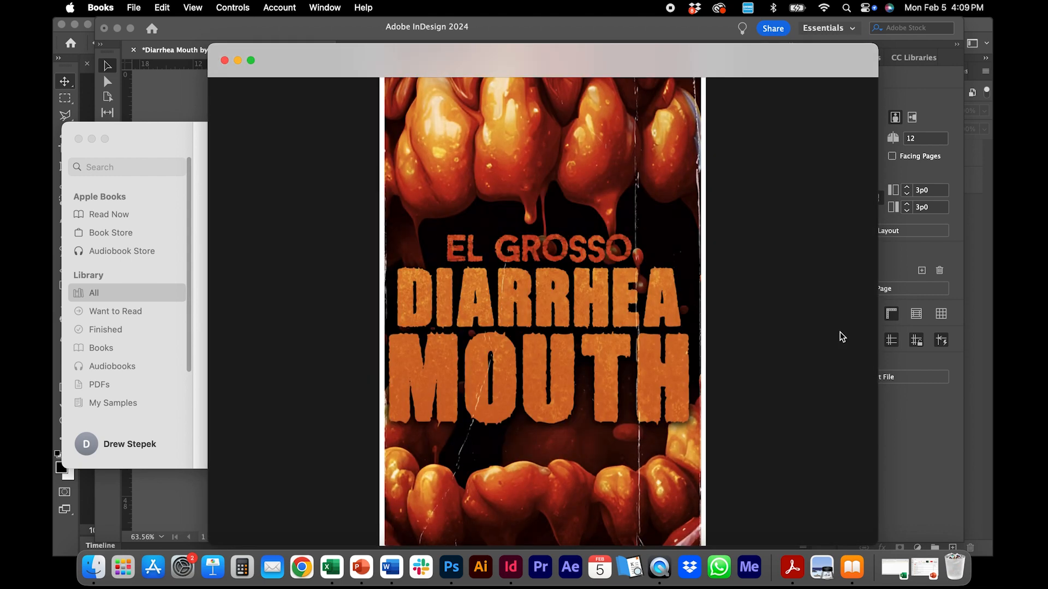
Page through the fixed layout EPUB to its end, checking the title, copyright, chapter and body pages, and close the book
{"action": "left_click", "coordinate": [856, 302]}
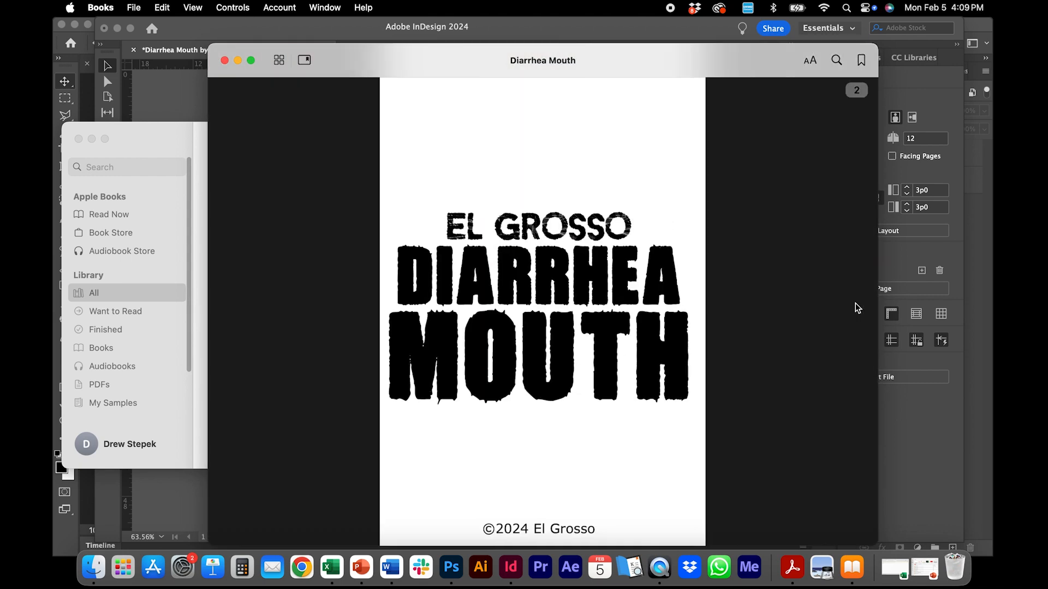
{"action": "left_click", "coordinate": [855, 305]}
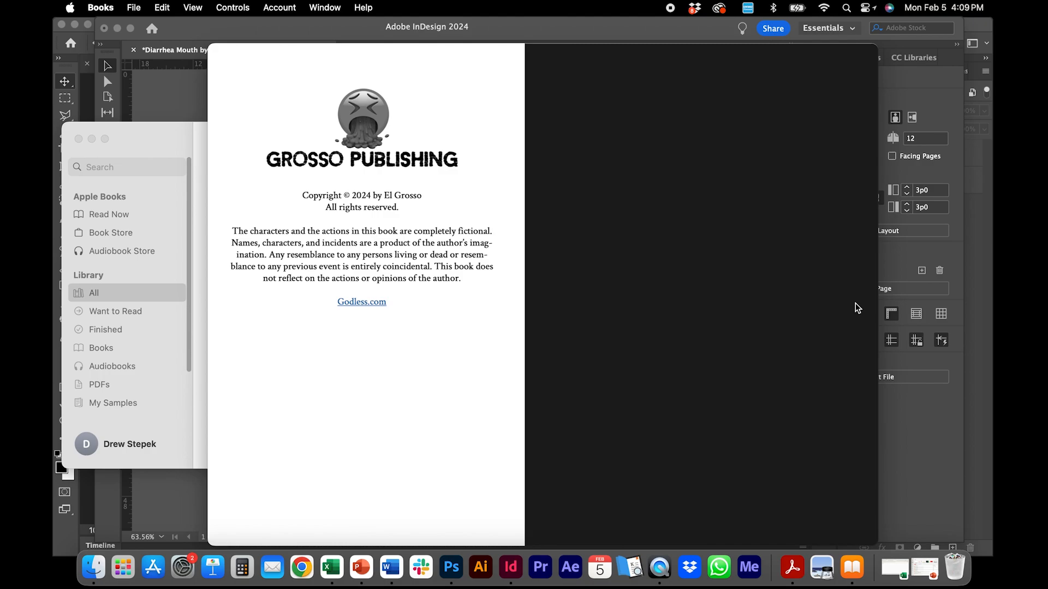
{"action": "left_click", "coordinate": [855, 303]}
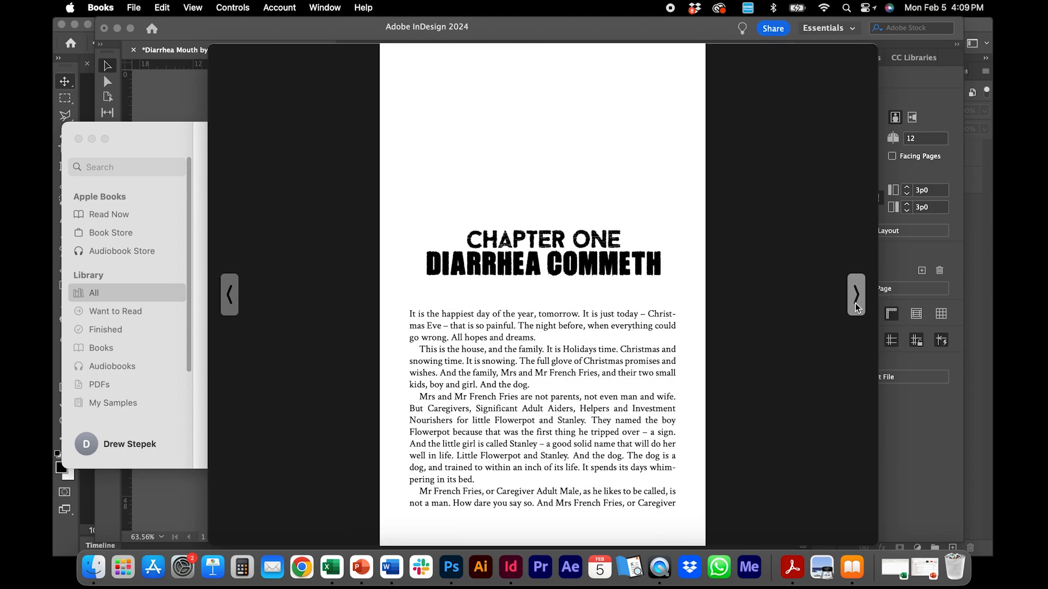
{"action": "left_click", "coordinate": [856, 303]}
{"action": "left_click", "coordinate": [855, 305]}
{"action": "left_click", "coordinate": [856, 305]}
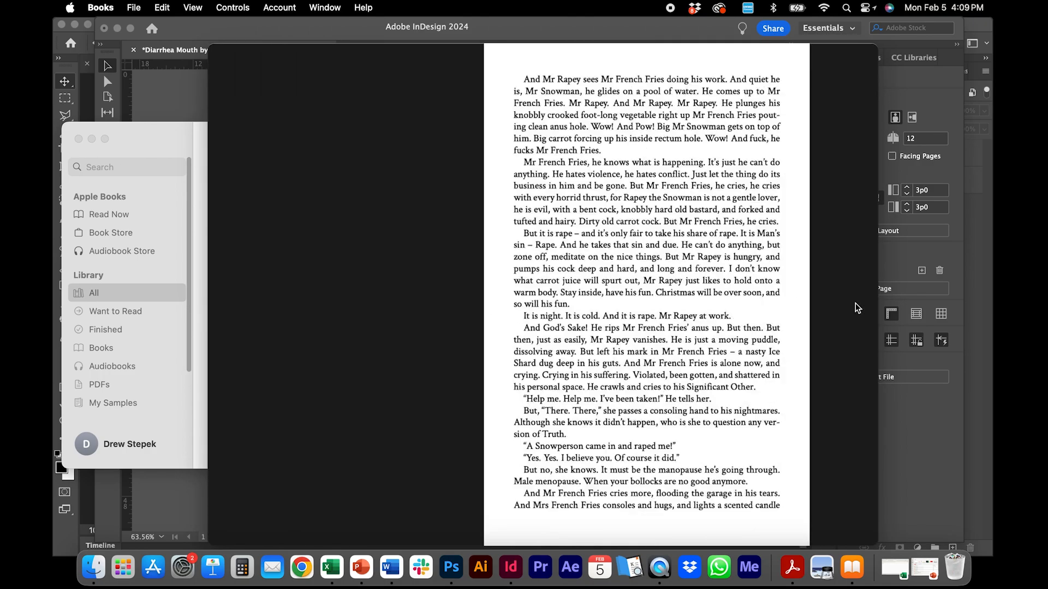
{"action": "left_click", "coordinate": [856, 303]}
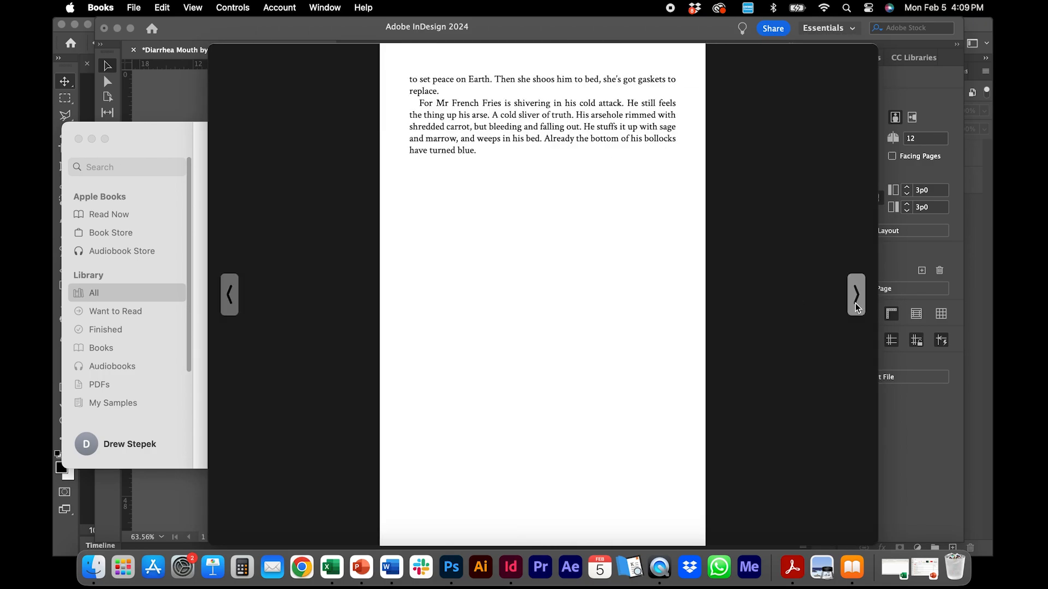
{"action": "left_click", "coordinate": [855, 302]}
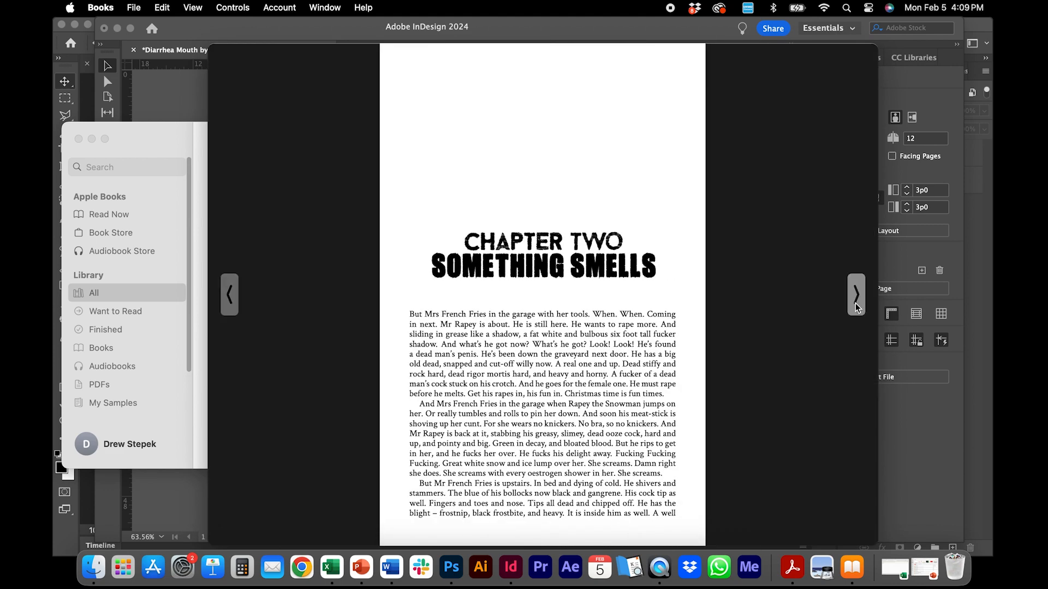
{"action": "left_click", "coordinate": [856, 303]}
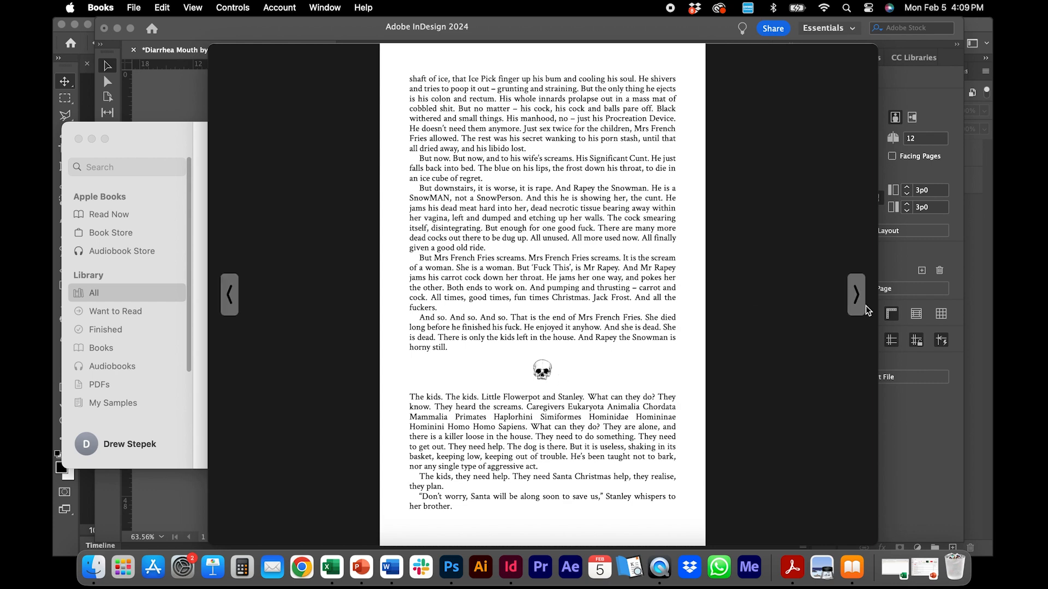
{"action": "left_click", "coordinate": [856, 298]}
{"action": "left_click", "coordinate": [856, 298]}
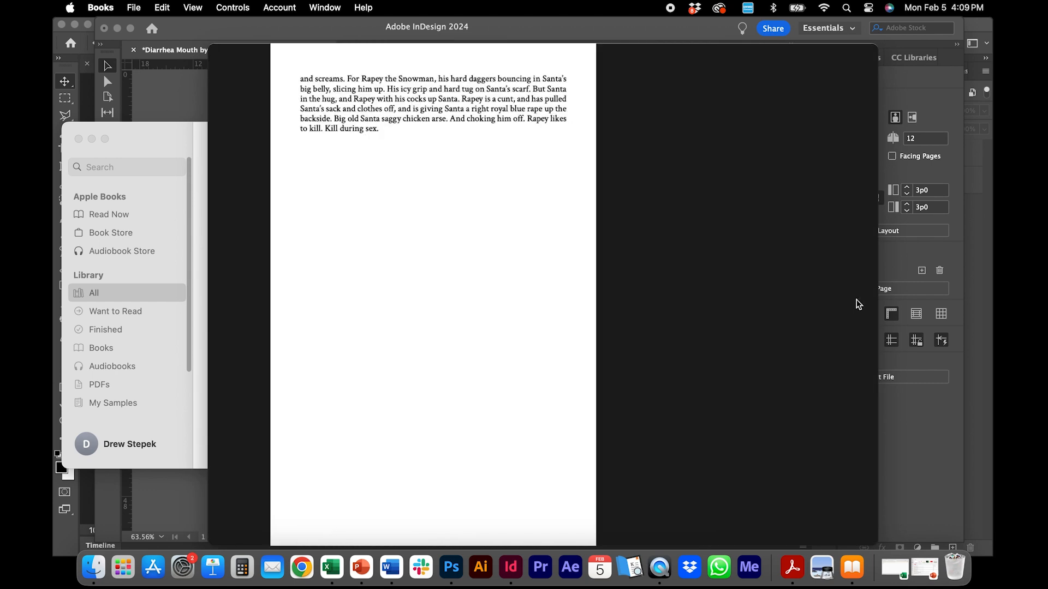
{"action": "left_click", "coordinate": [856, 297]}
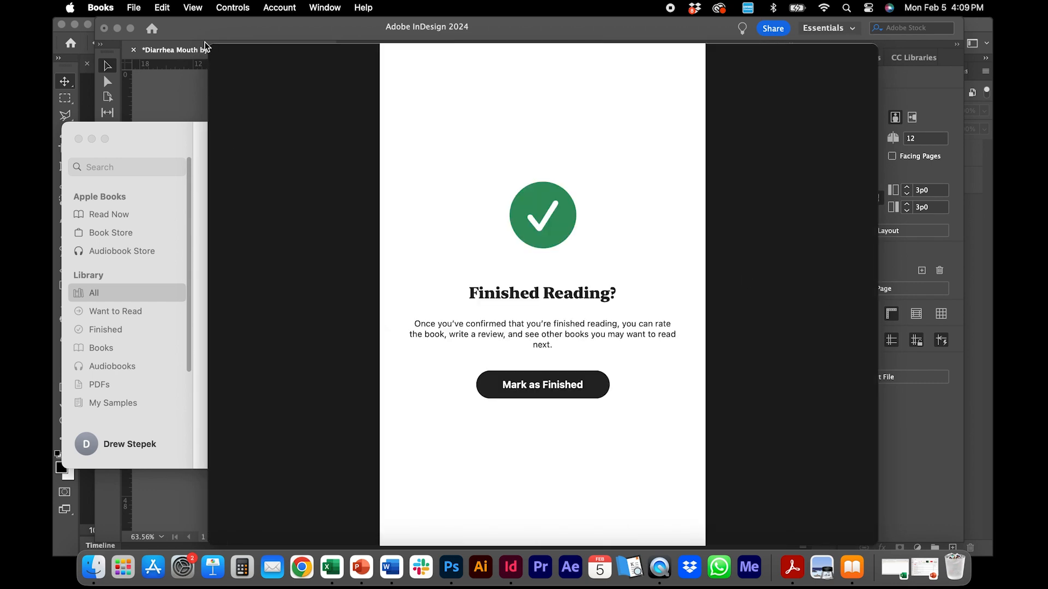
{"action": "left_click", "coordinate": [224, 59]}
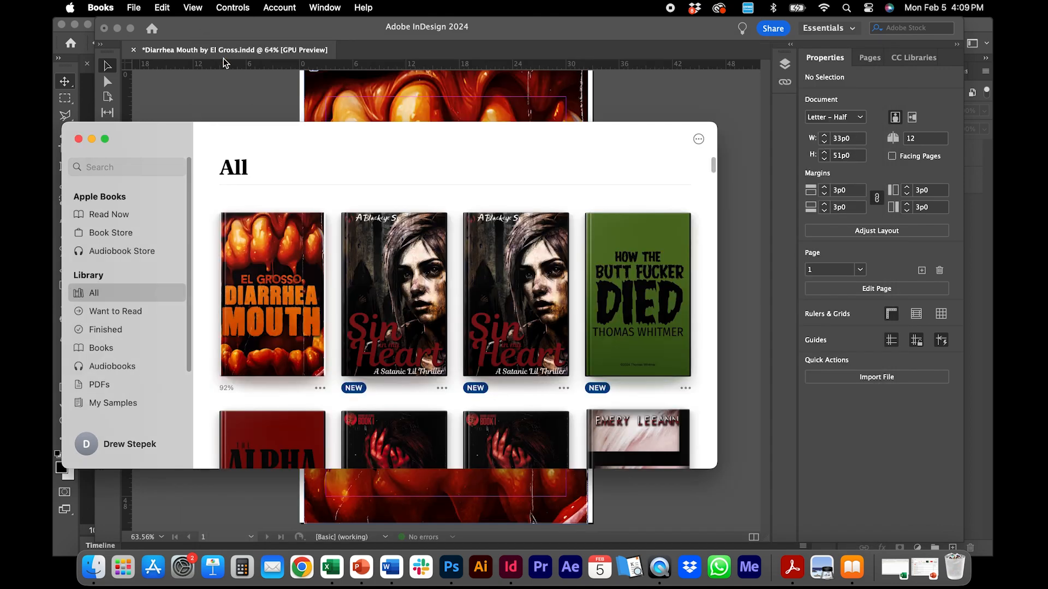
Switch back to the book document in InDesign and start an export in the EPUB (Reflowable) format
{"action": "left_click", "coordinate": [217, 38]}
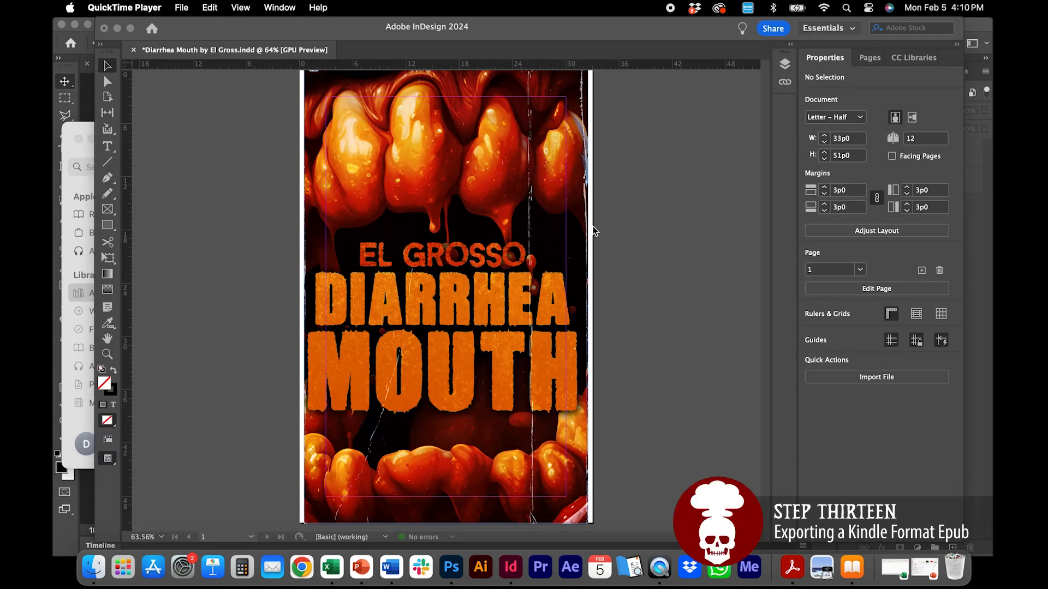
{"action": "left_click", "coordinate": [181, 9]}
{"action": "left_click", "coordinate": [162, 37]}
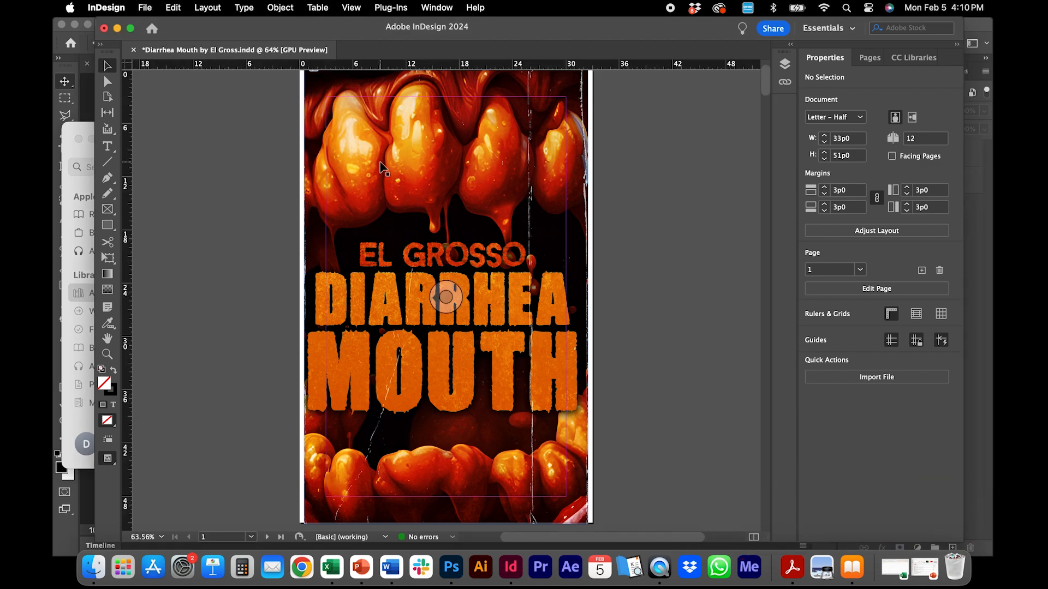
{"action": "left_click", "coordinate": [145, 8]}
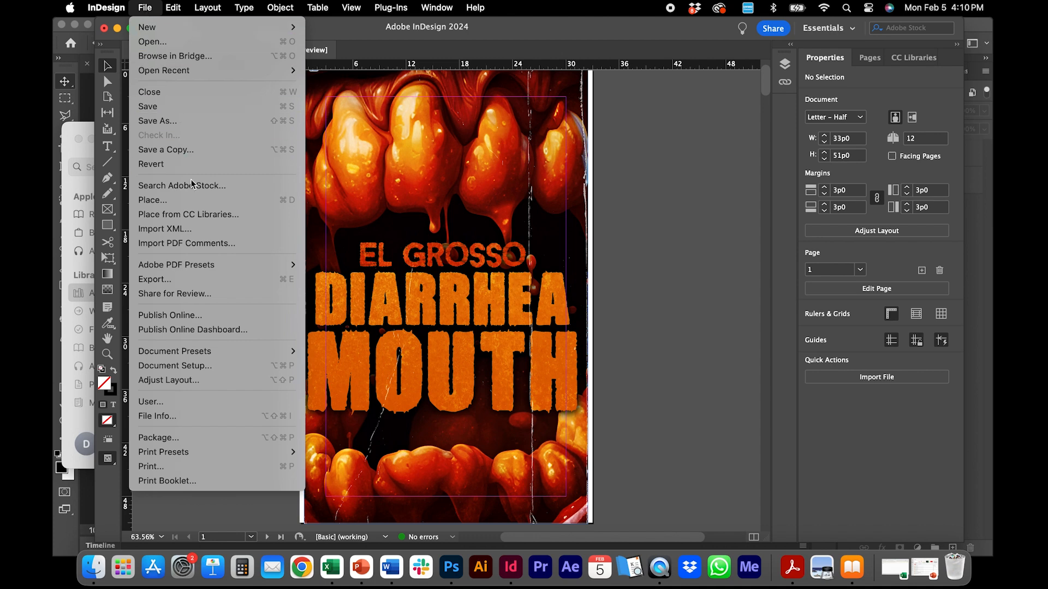
{"action": "left_click", "coordinate": [187, 280]}
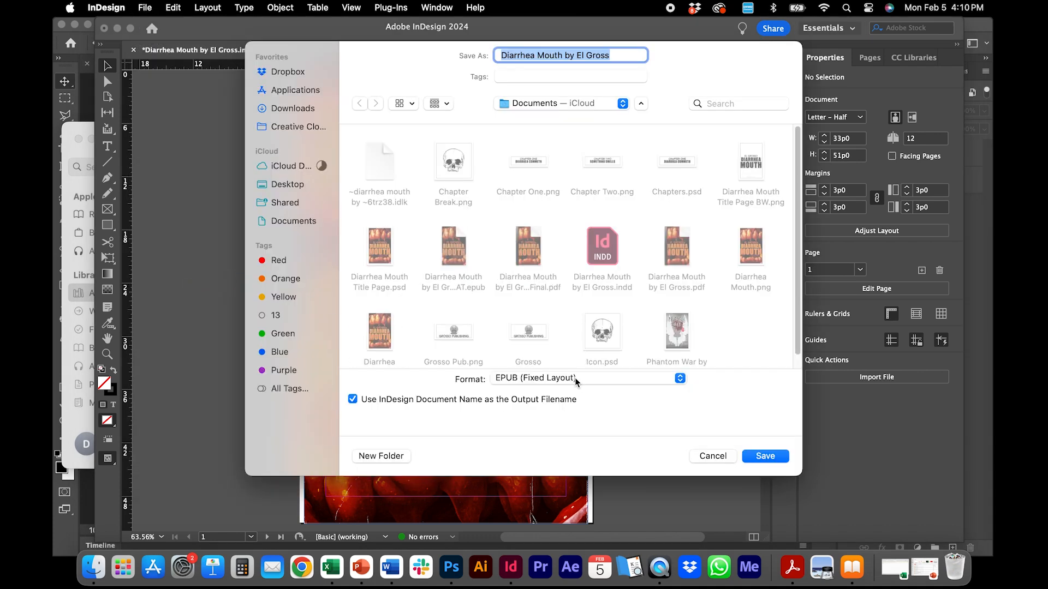
{"action": "left_click", "coordinate": [573, 378]}
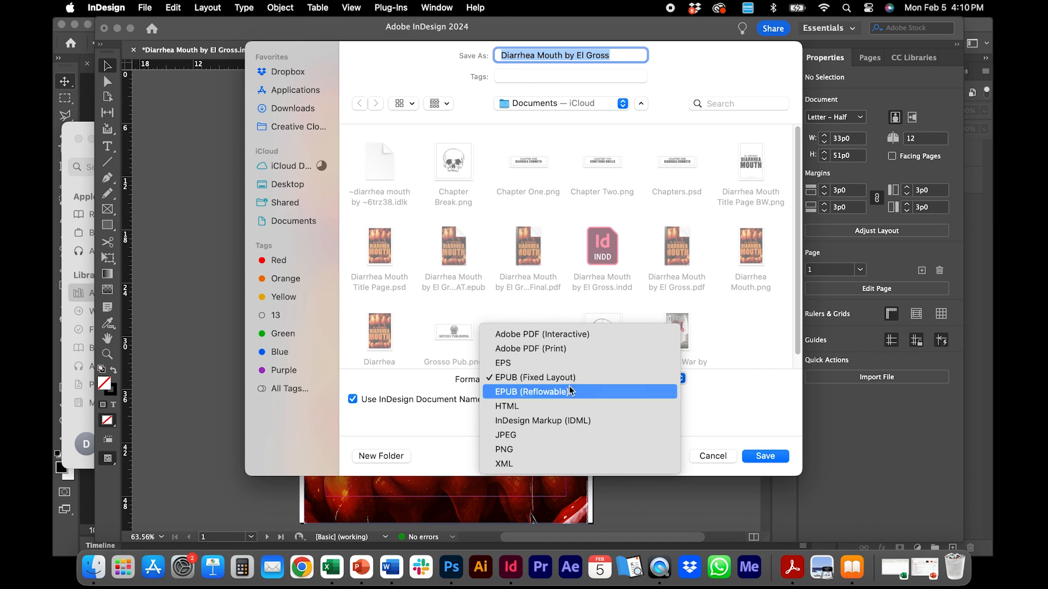
{"action": "left_click", "coordinate": [569, 392]}
Name the export "Diarrhea Mouth by El Gross - KINDLE FORMAT" and save it to the Documents folder in iCloud
{"action": "left_click", "coordinate": [610, 55]}
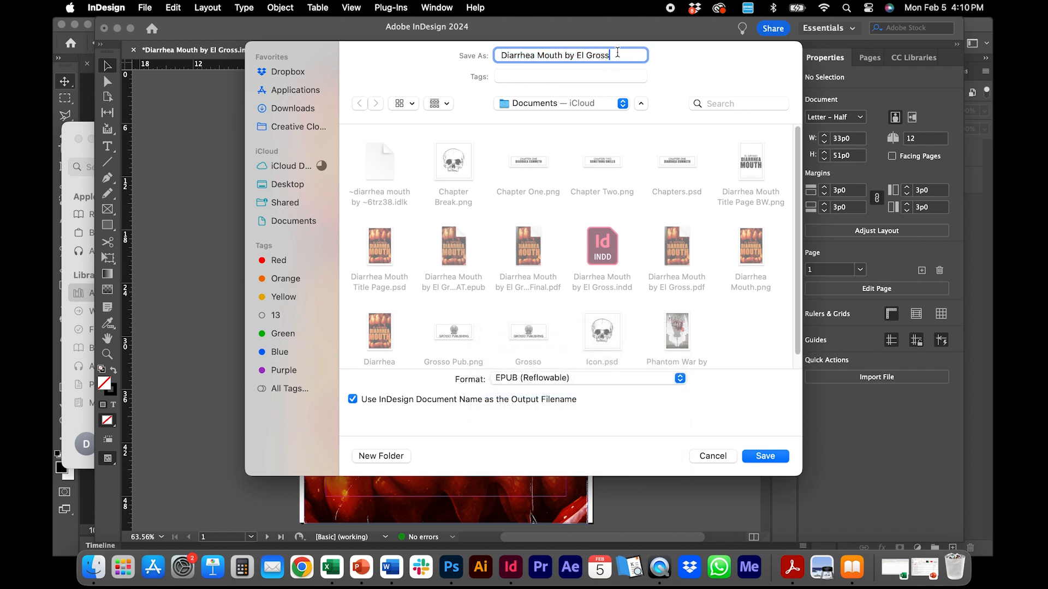
{"action": "type", "text": "- KINDLE "}
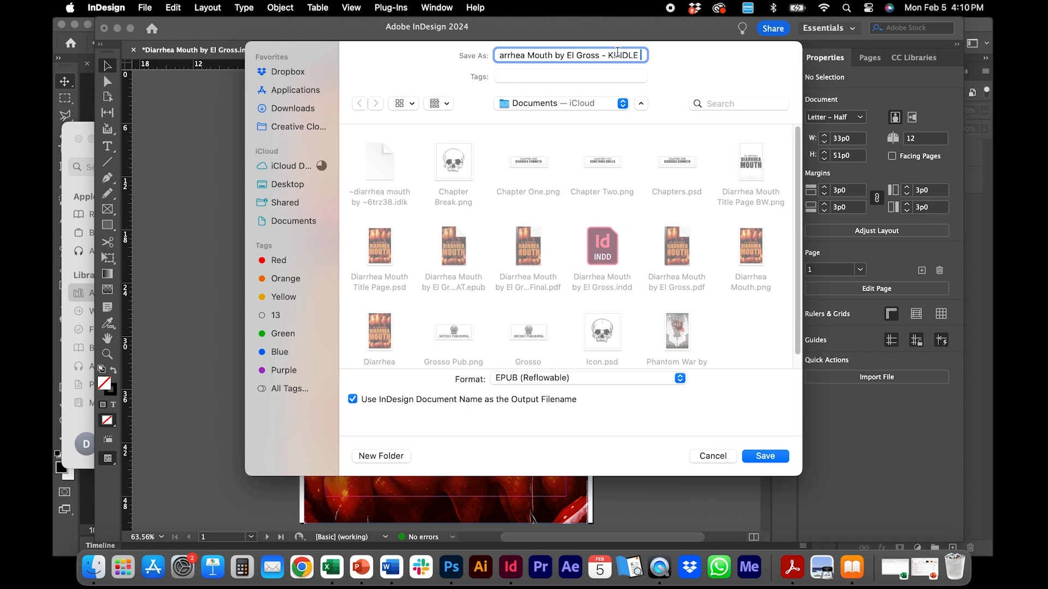
{"action": "type", "text": "FORMAT"}
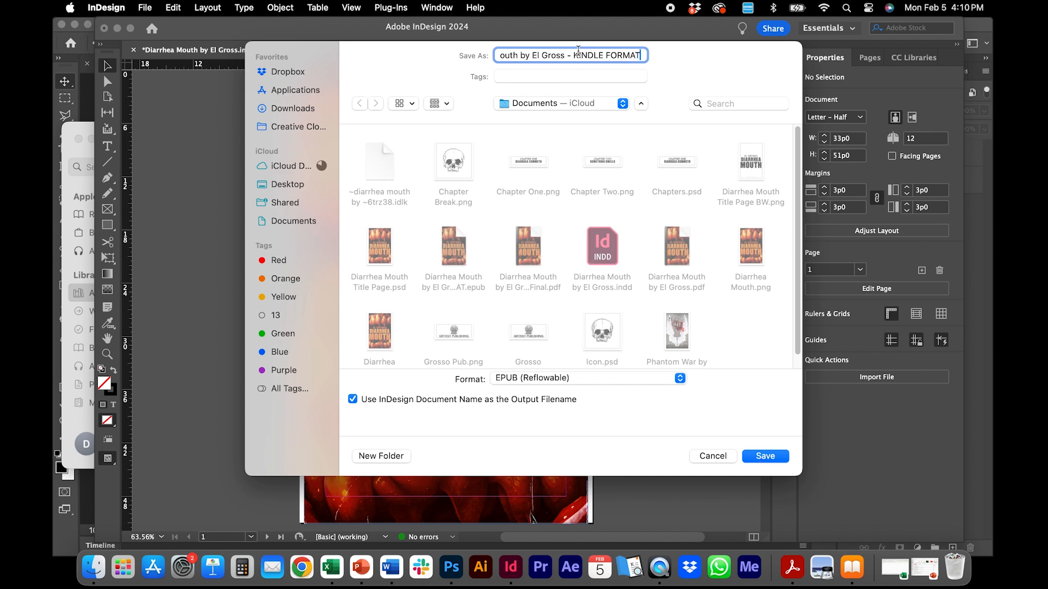
{"action": "left_click", "coordinate": [776, 455]}
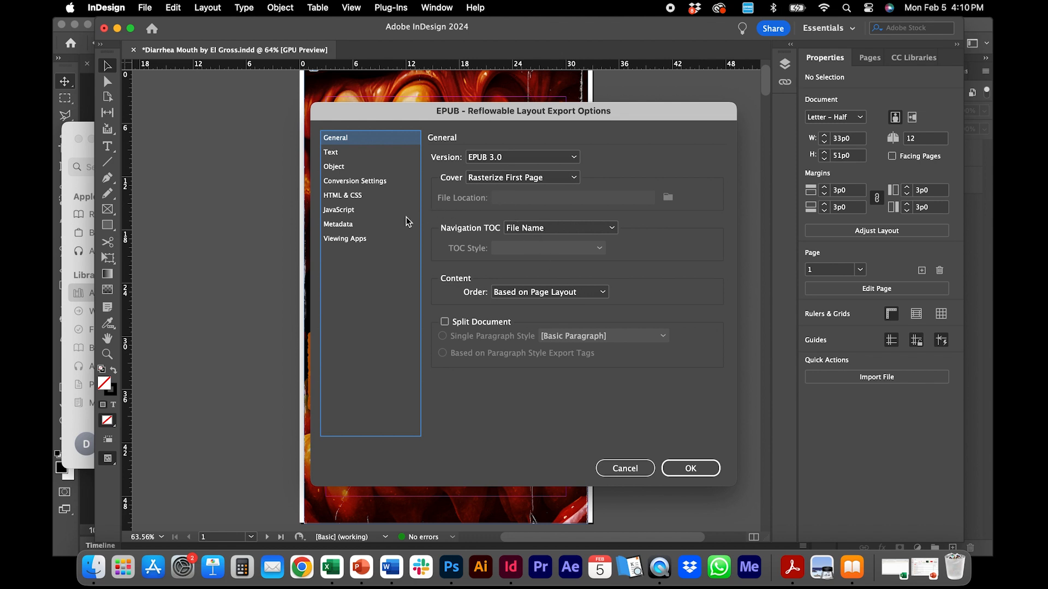
In the reflowable export's metadata, enter "Diarrhea Mouth" as the title and the author's pen name as the creator
{"action": "left_click", "coordinate": [360, 225]}
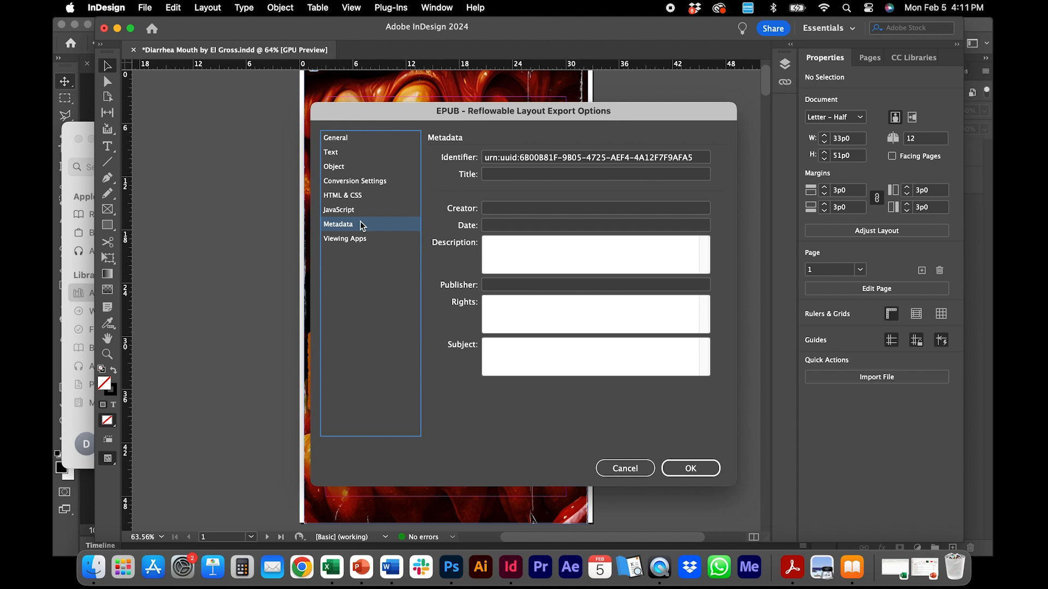
{"action": "left_click", "coordinate": [501, 175]}
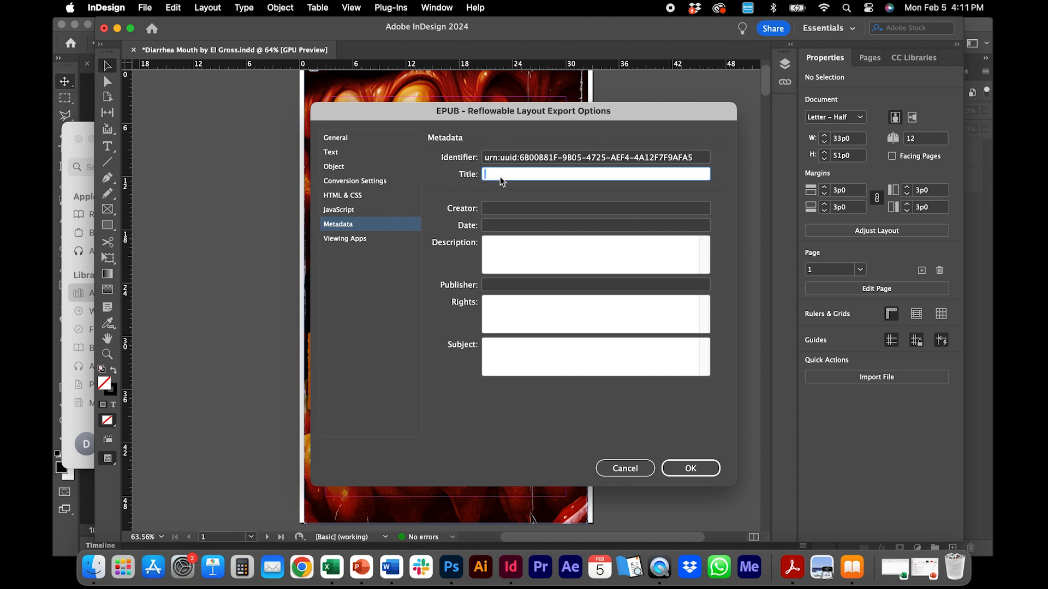
{"action": "type", "text": "Diarrhea Mouth"}
{"action": "key", "text": "Tab"}
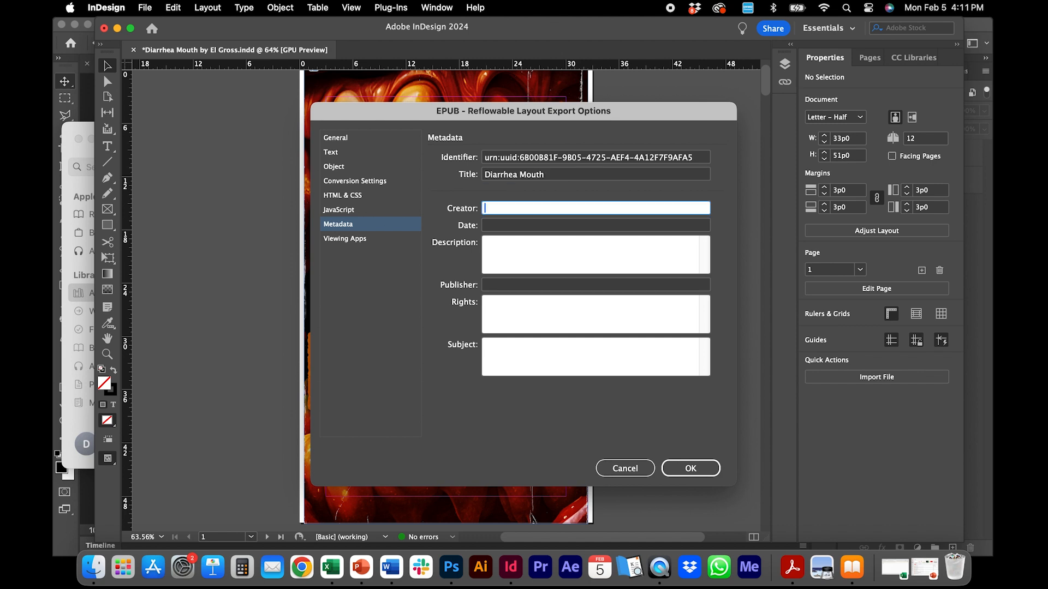
{"action": "type", "text": "El Grossos"}
{"action": "key", "text": "BackSpace"}
{"action": "key", "text": "BackSpace"}
{"action": "type", "text": "o"}
{"action": "key", "text": "Tab"}
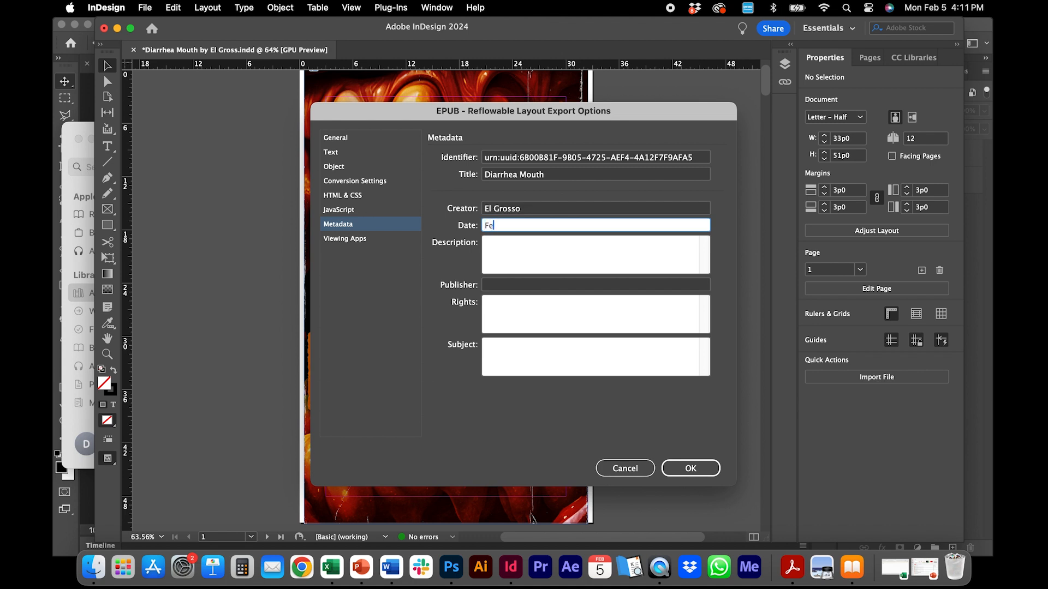
Set the metadata date to "February 5, 2024" and paste the copied book blurb as the description
{"action": "type", "text": "February 5, 2024"}
{"action": "key", "text": "Tab"}
{"action": "key", "text": "super+v"}
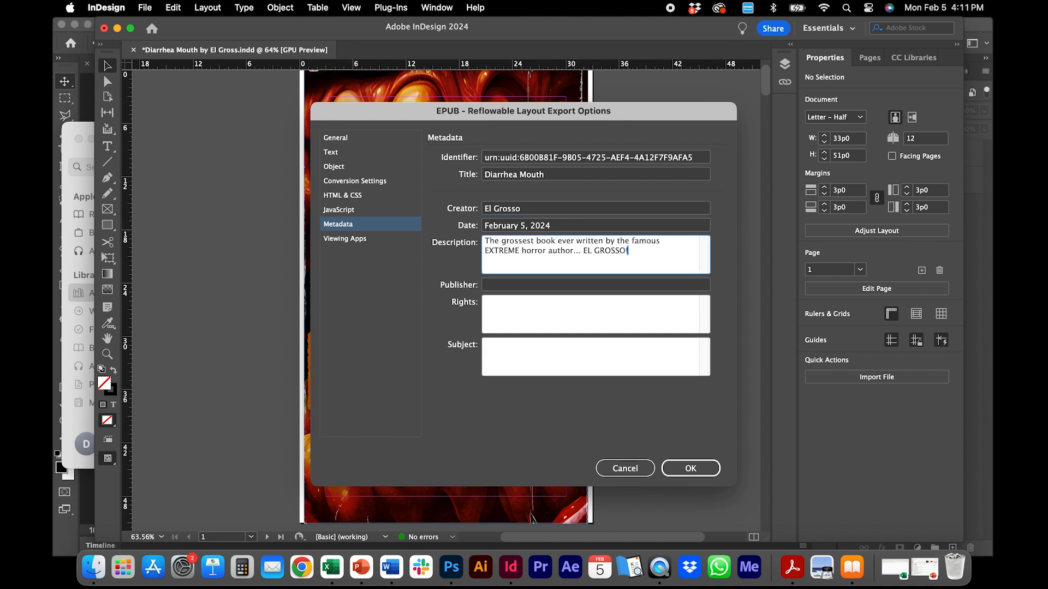
Enter "El Grosso Publishing" as the publisher and "2024 Grosso Publishing" as the rights
{"action": "left_click", "coordinate": [507, 286]}
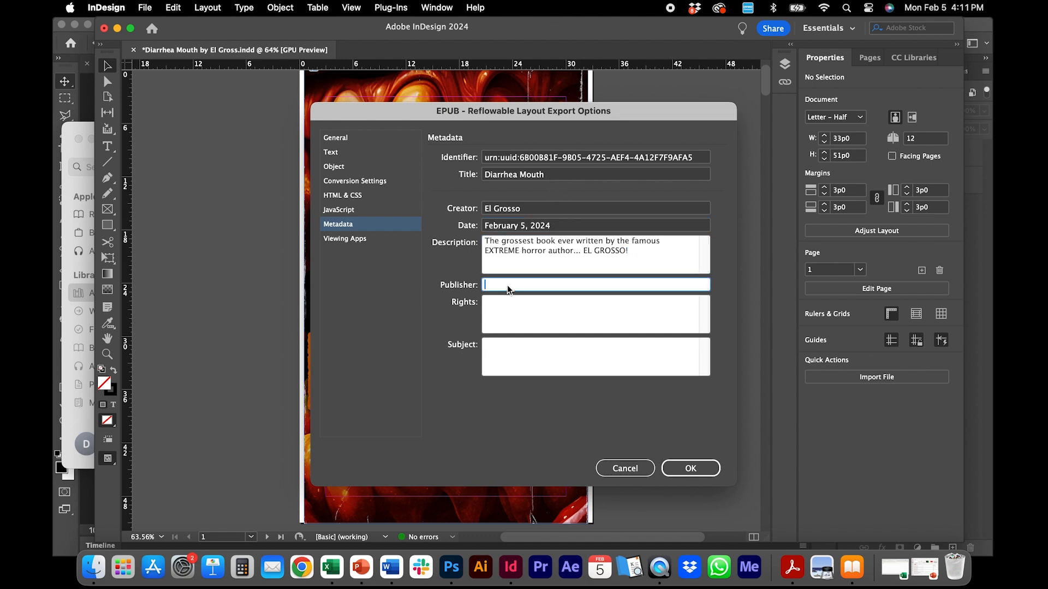
{"action": "type", "text": "El Grosso Publishing"}
{"action": "key", "text": "Tab"}
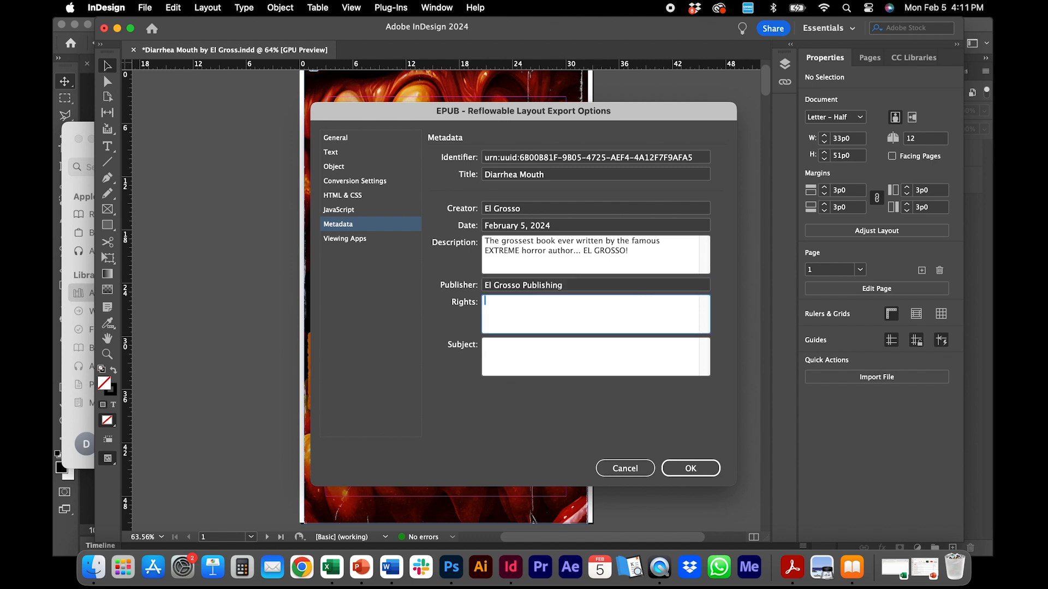
{"action": "type", "text": "2024 Gro"}
{"action": "key", "text": "BackSpace"}
{"action": "key", "text": "BackSpace"}
{"action": "key", "text": "BackSpace"}
{"action": "type", "text": "C"}
{"action": "type", "text": "rosso P"}
{"action": "type", "text": "ublishing"}
{"action": "key", "text": "Tab"}
Enter "Extreme Horror" as the metadata subject and run the reflowable EPUB export
{"action": "type", "text": "E"}
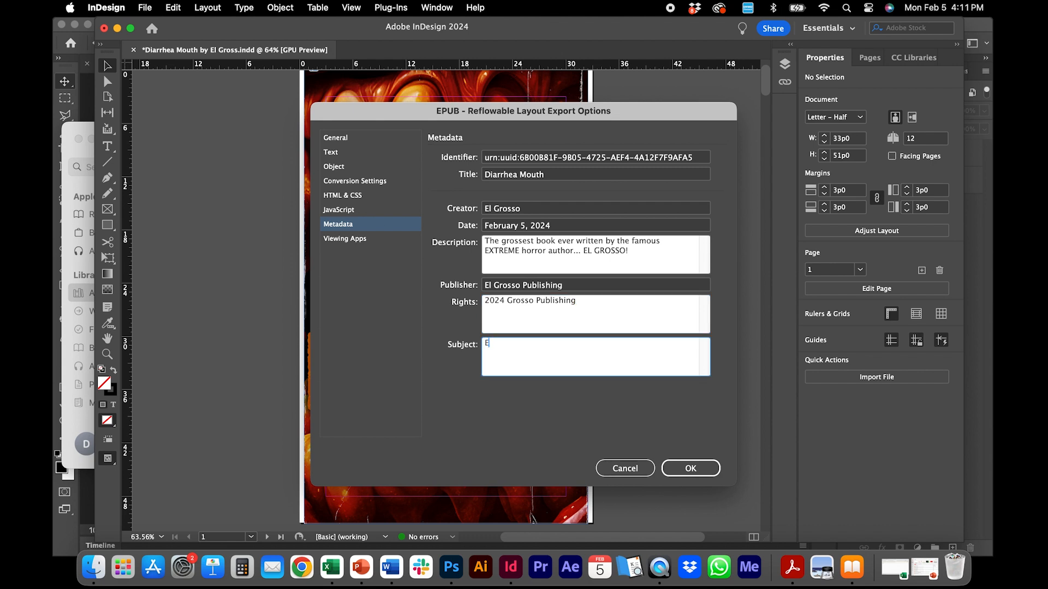
{"action": "type", "text": "xtreme Horror"}
{"action": "left_click", "coordinate": [692, 468]}
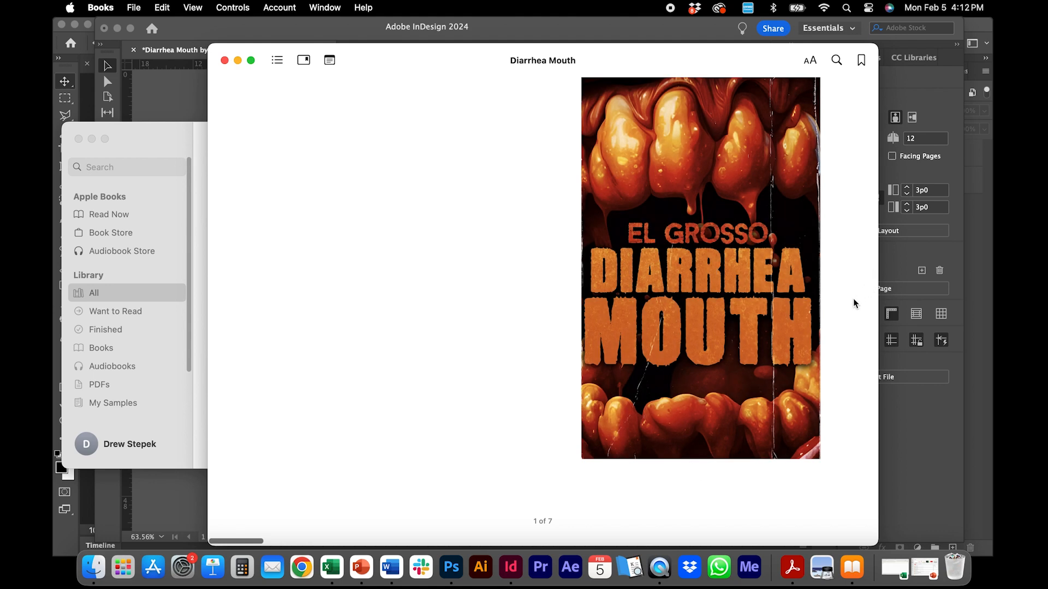
Page through the reflowable EPUB in Books from cover to end, checking the title, copyright, chapter and body pages
{"action": "left_click_drag", "start_coordinate": [254, 539], "coordinate": [291, 532]}
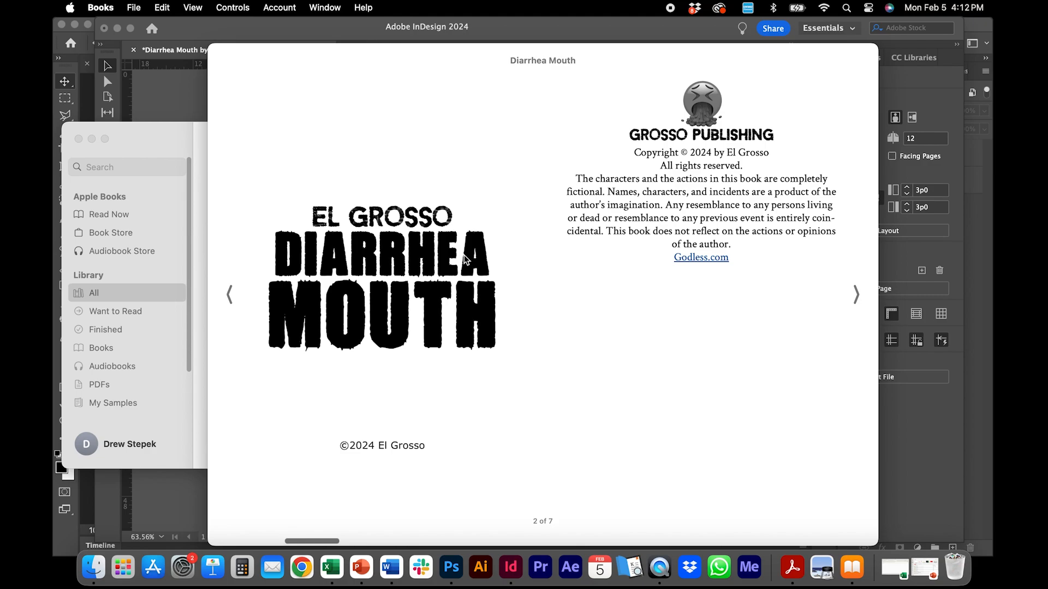
{"action": "left_click", "coordinate": [856, 294]}
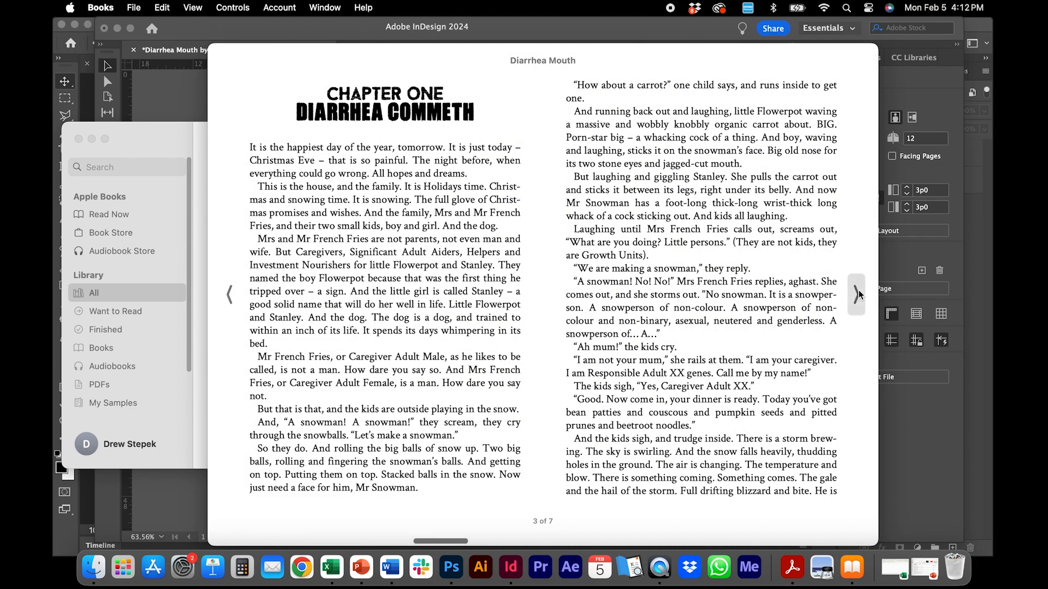
{"action": "left_click", "coordinate": [859, 289]}
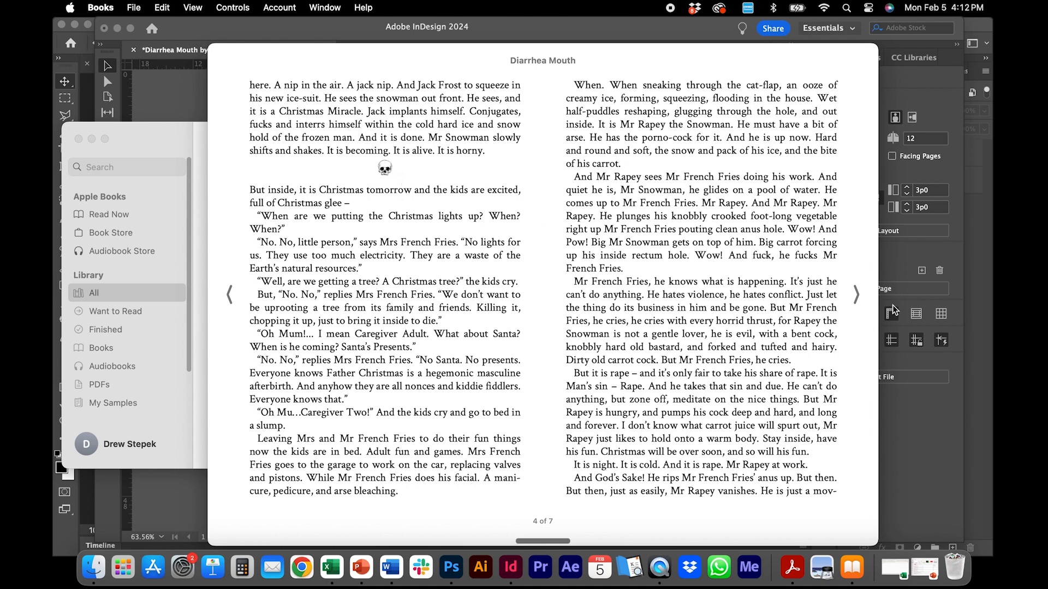
{"action": "left_click", "coordinate": [859, 297]}
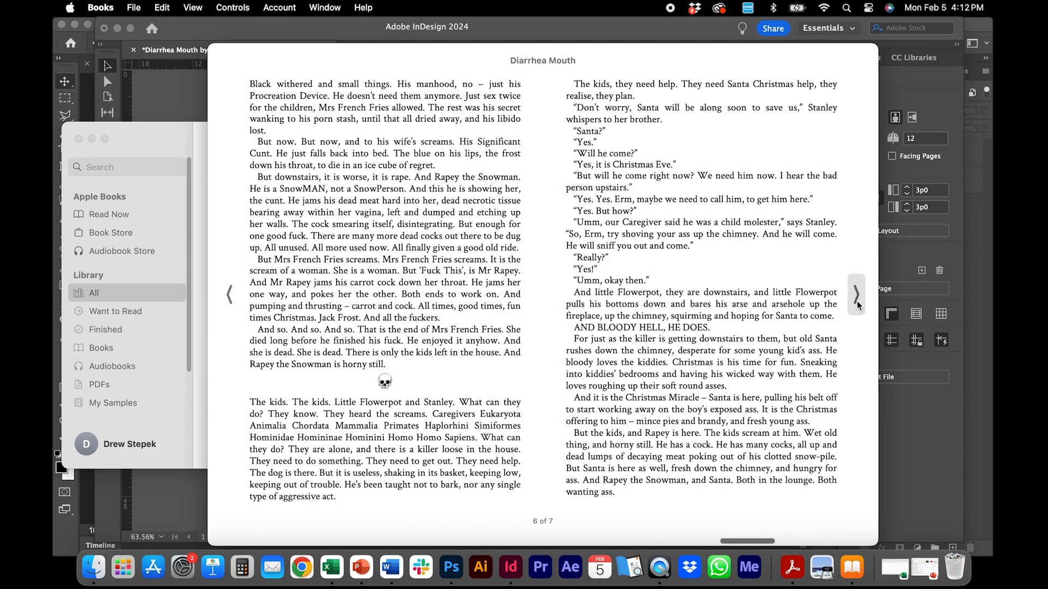
{"action": "left_click", "coordinate": [857, 305]}
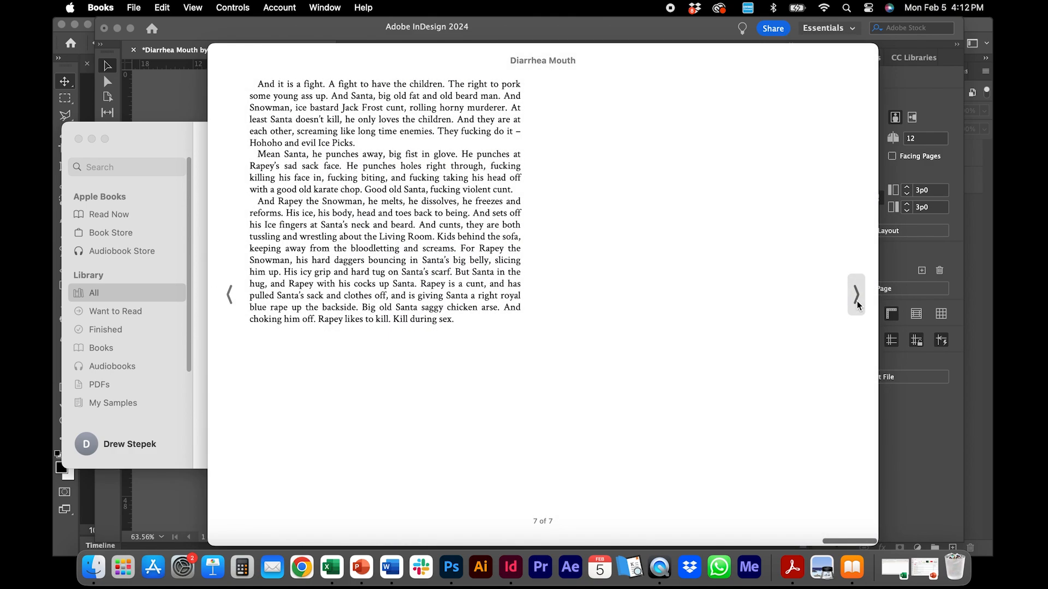
{"action": "mouse_move", "coordinate": [330, 57]}
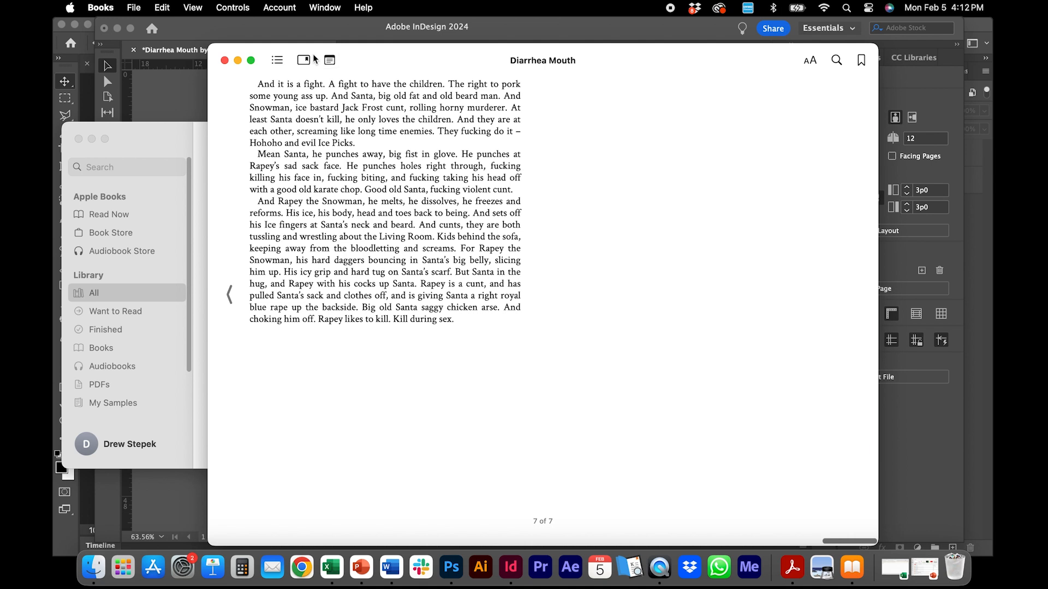